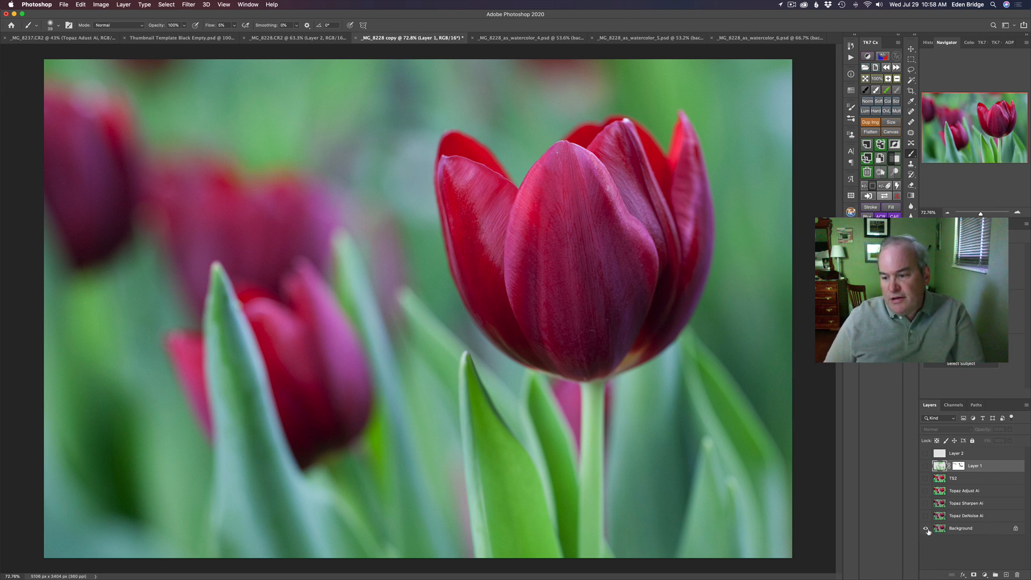
alt+click(925, 528)
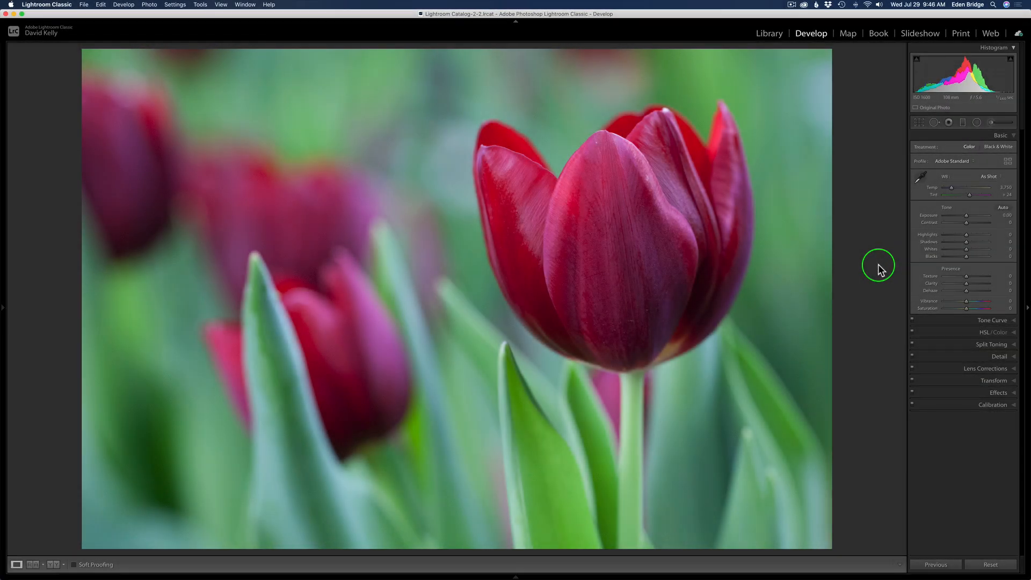
Switch to Lightroom Classic and review the tulip photo's Detail, Lens Corrections and Crop & Straighten settings.
click(998, 357)
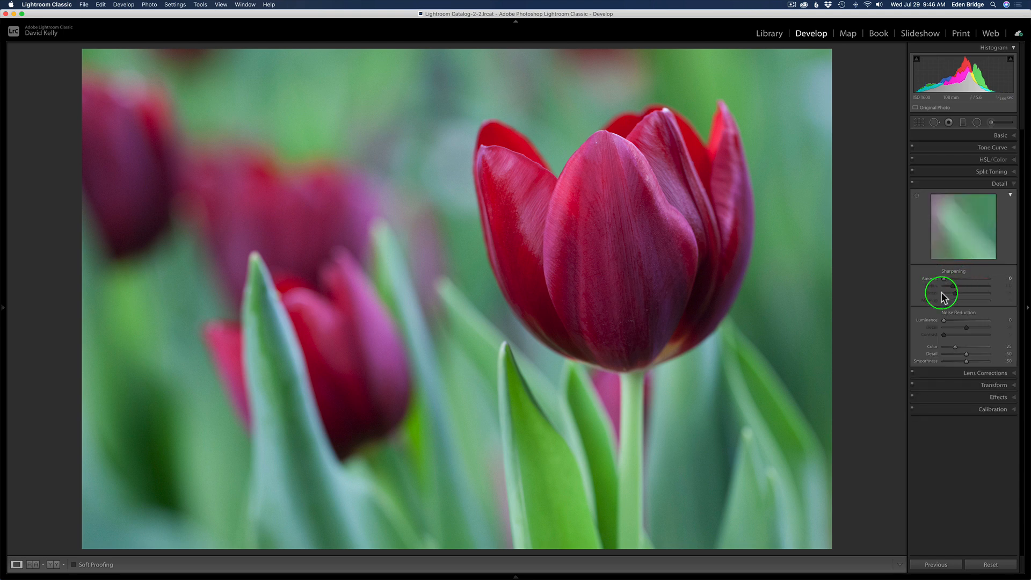
click(977, 183)
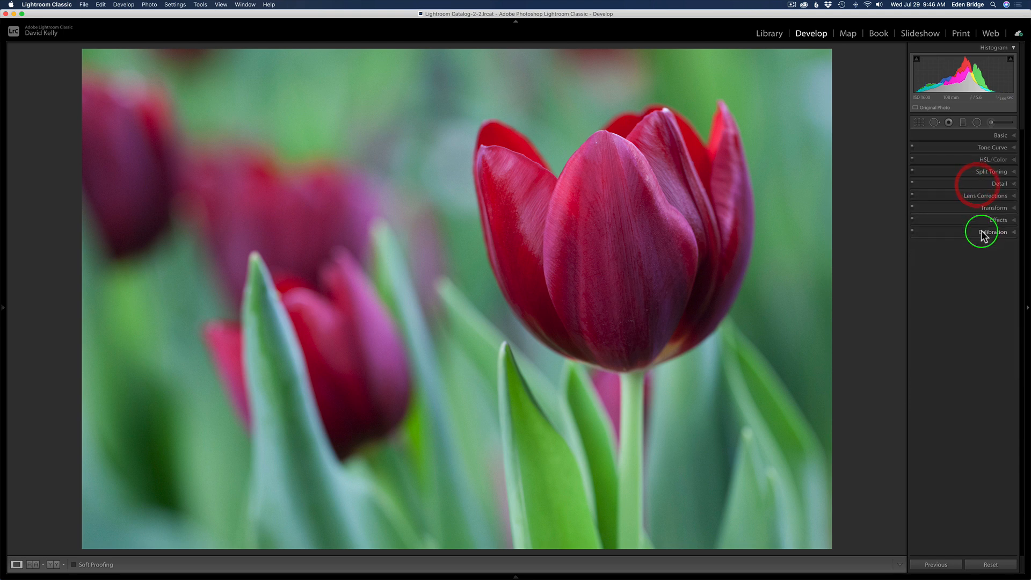
click(986, 196)
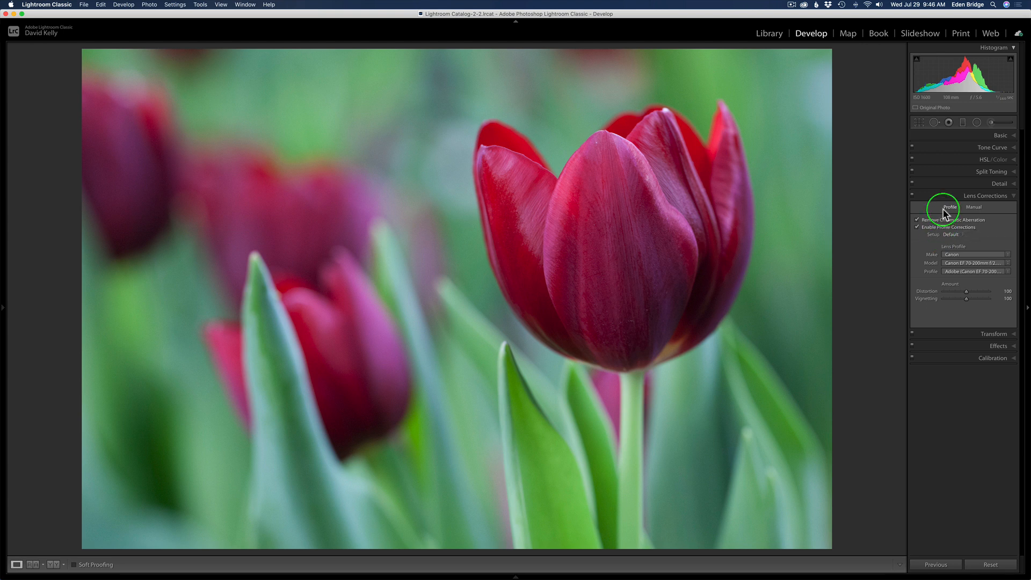
click(951, 197)
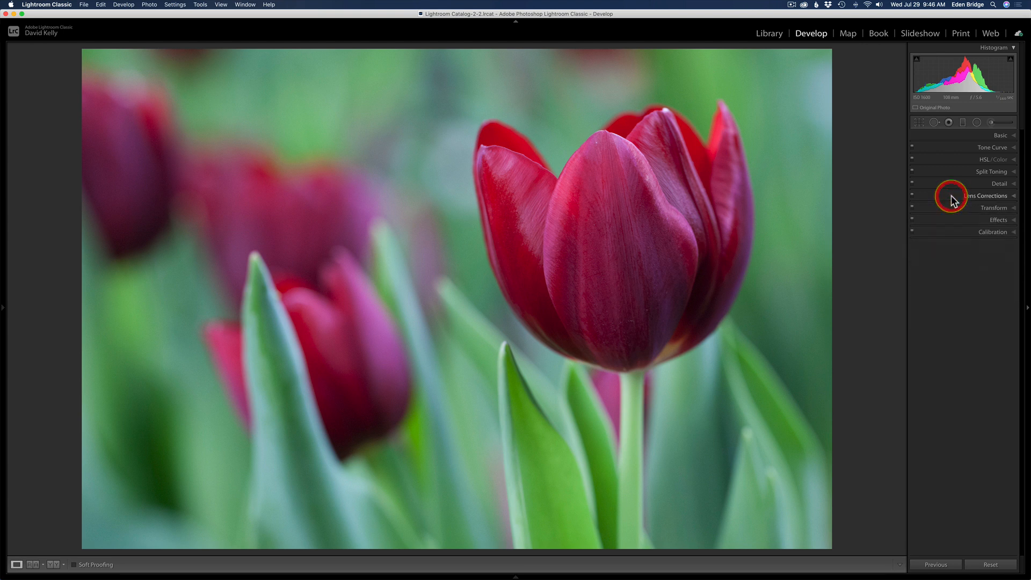
click(919, 124)
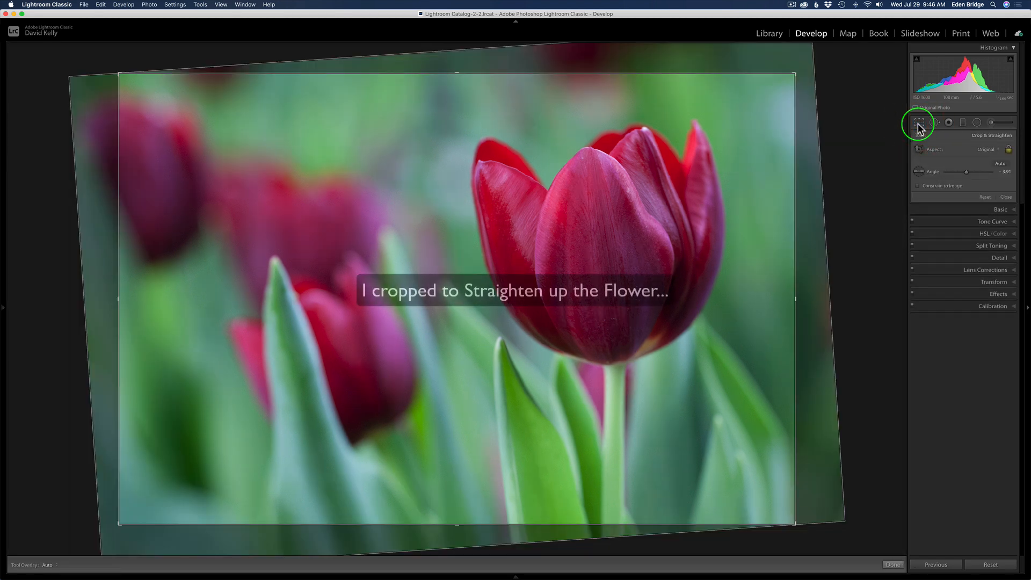
click(919, 124)
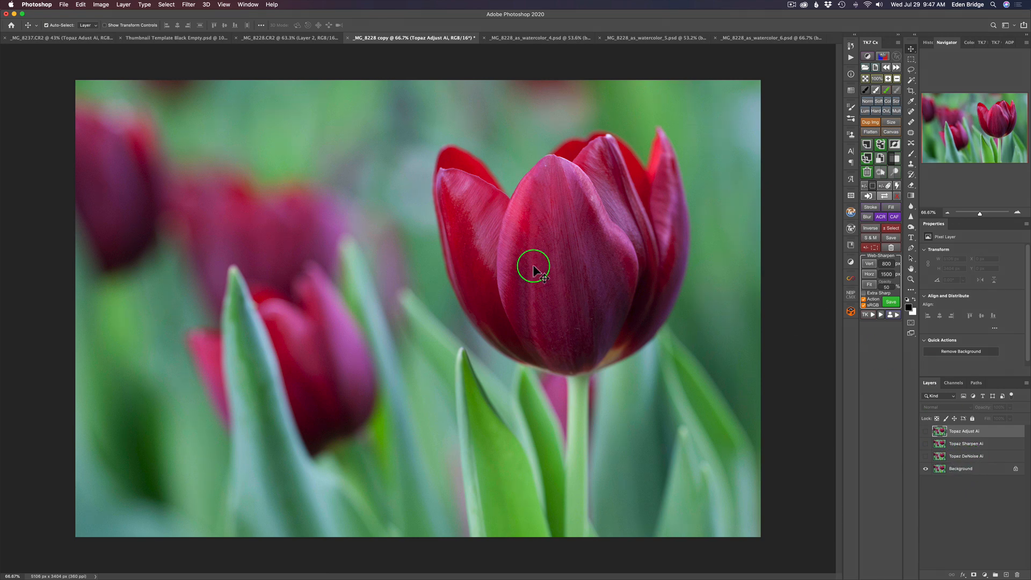
In Photoshop, inspect the noise beside the main tulip with the Topaz DeNoise AI layer shown and hidden.
scroll(469, 260, up, 2)
scroll(469, 256, up, 15)
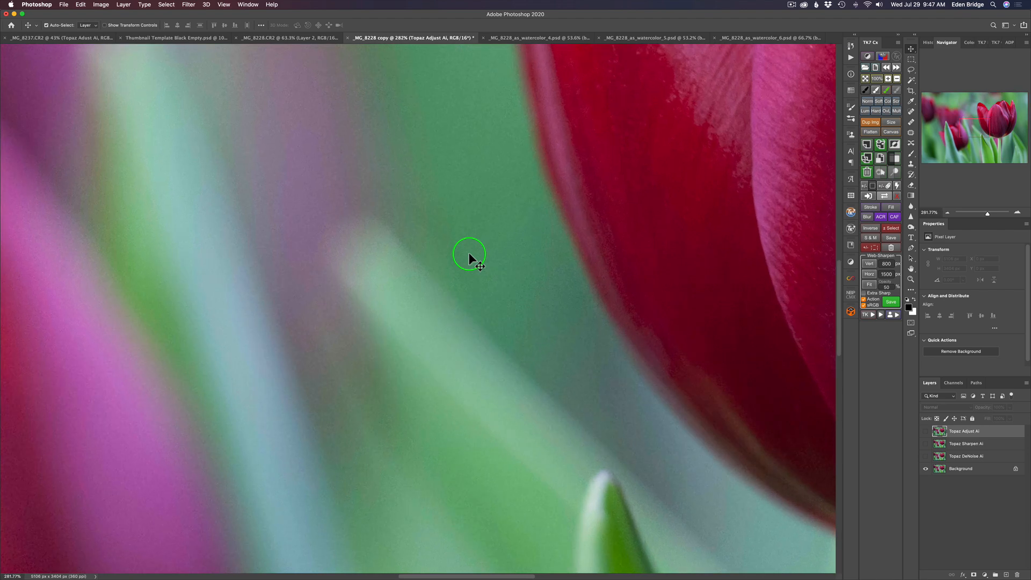
scroll(469, 252, right, 5)
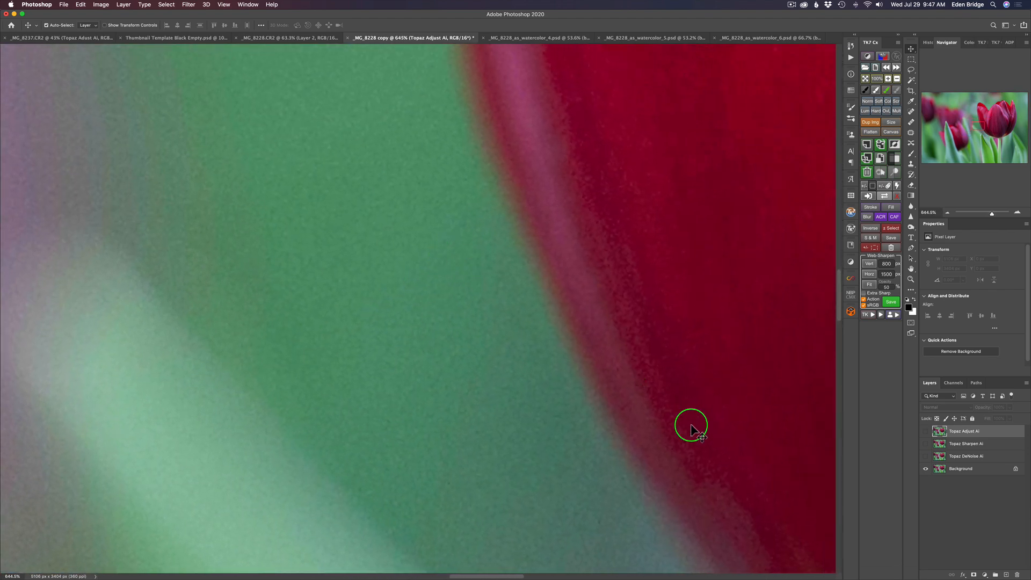
click(926, 458)
click(925, 457)
Show the Topaz DeNoise AI and Topaz Sharpen AI layers, comparing the main tulip's detail with and without sharpening.
scroll(528, 317, down, 10)
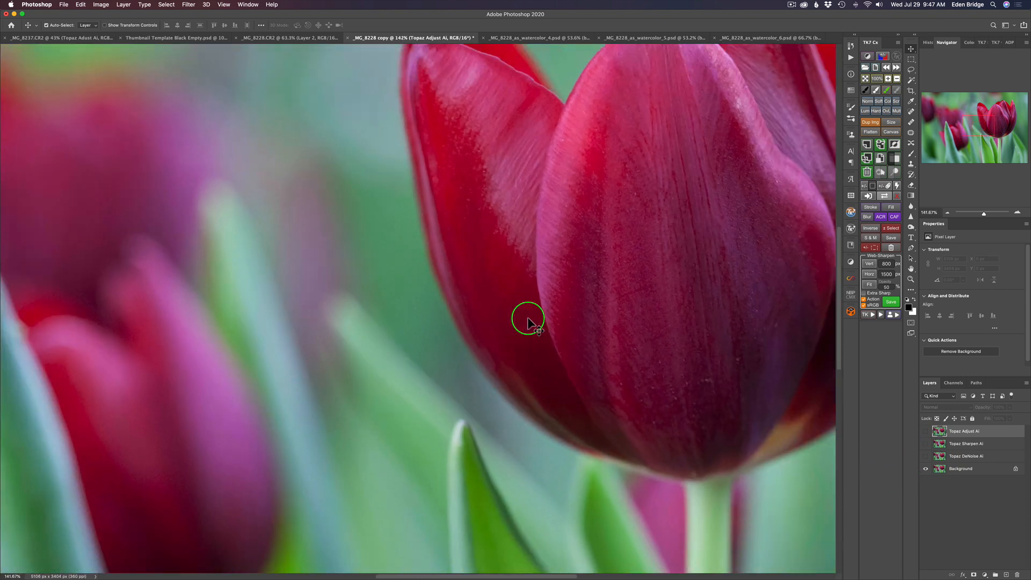
scroll(528, 317, down, 3)
scroll(527, 317, up, 5)
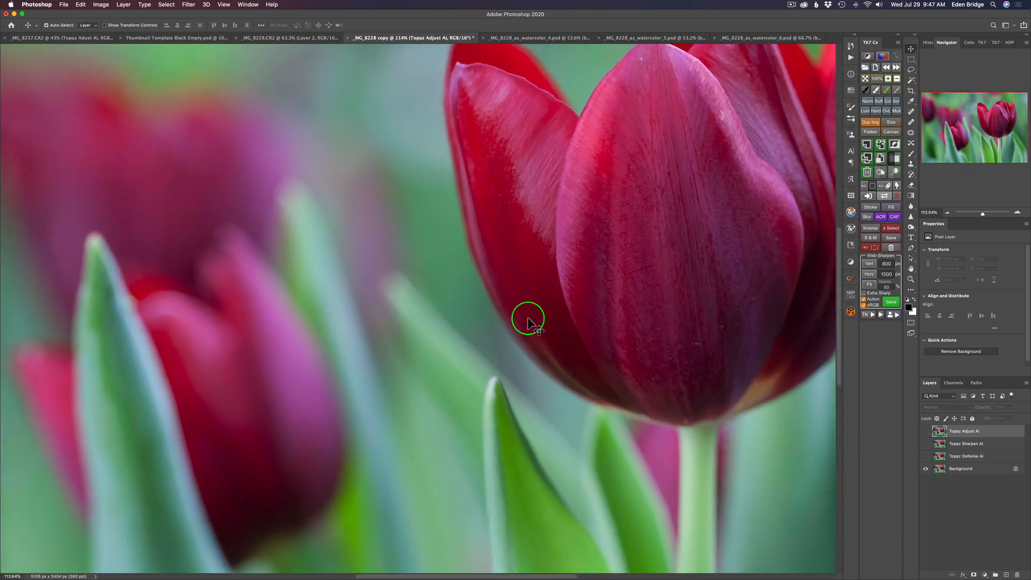
scroll(528, 317, right, 5)
scroll(528, 317, up, 4)
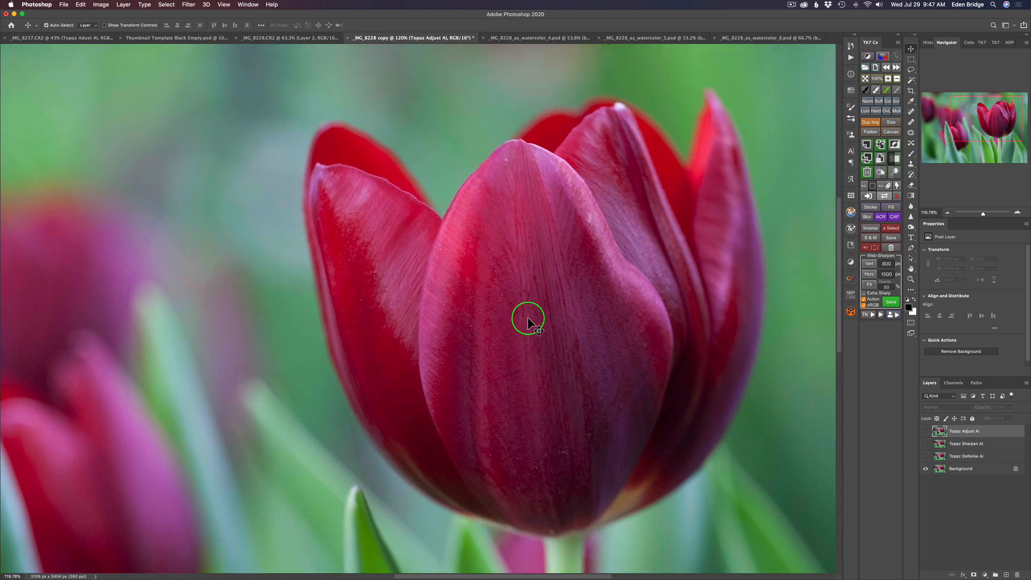
click(926, 444)
click(926, 445)
click(926, 445)
click(926, 445)
click(926, 445)
scroll(727, 334, down, 5)
scroll(727, 333, down, 1)
scroll(726, 333, up, 2)
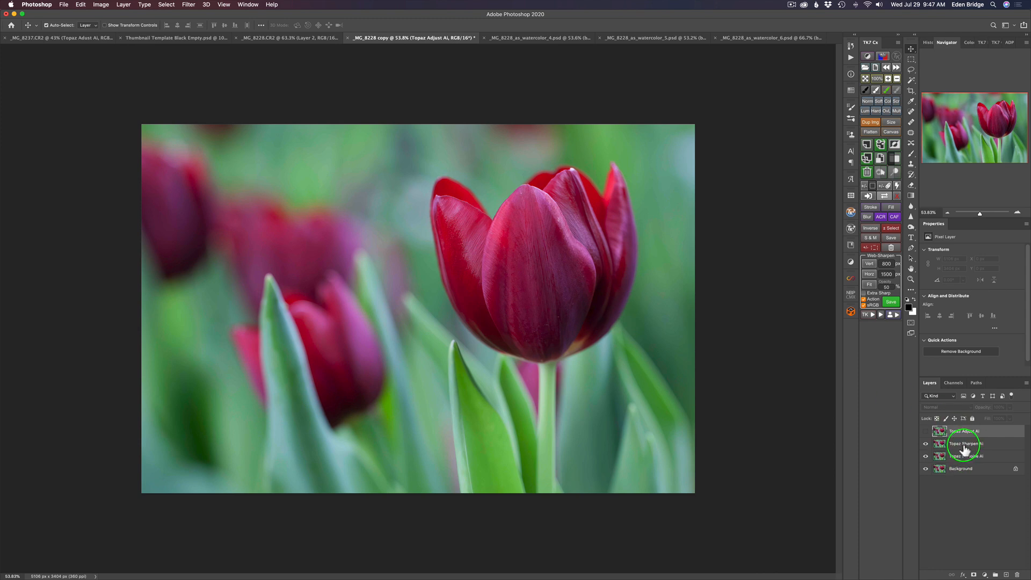
Show the Topaz Adjust AI layer and open it in the Topaz Adjust AI filter.
click(925, 431)
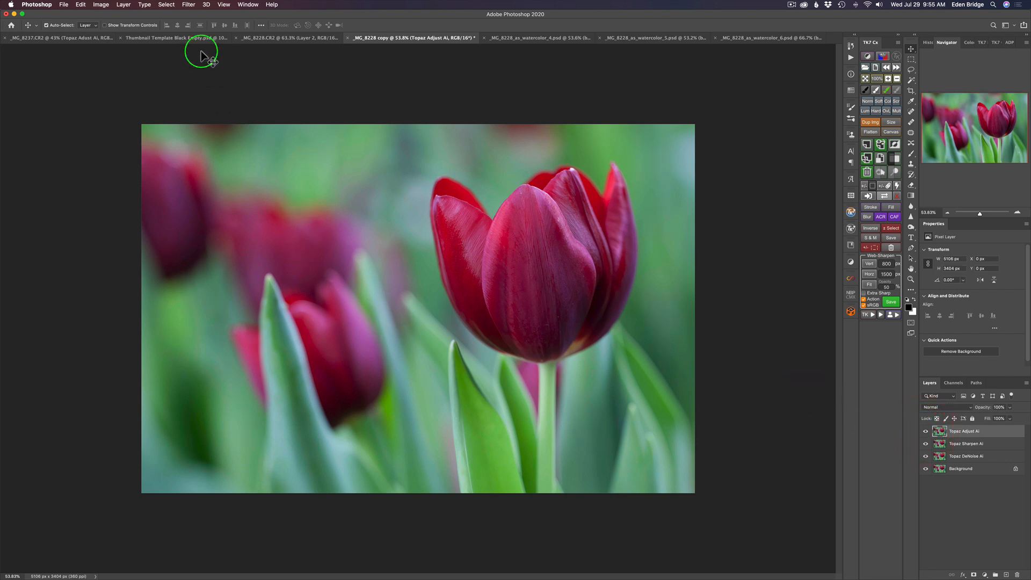
click(189, 4)
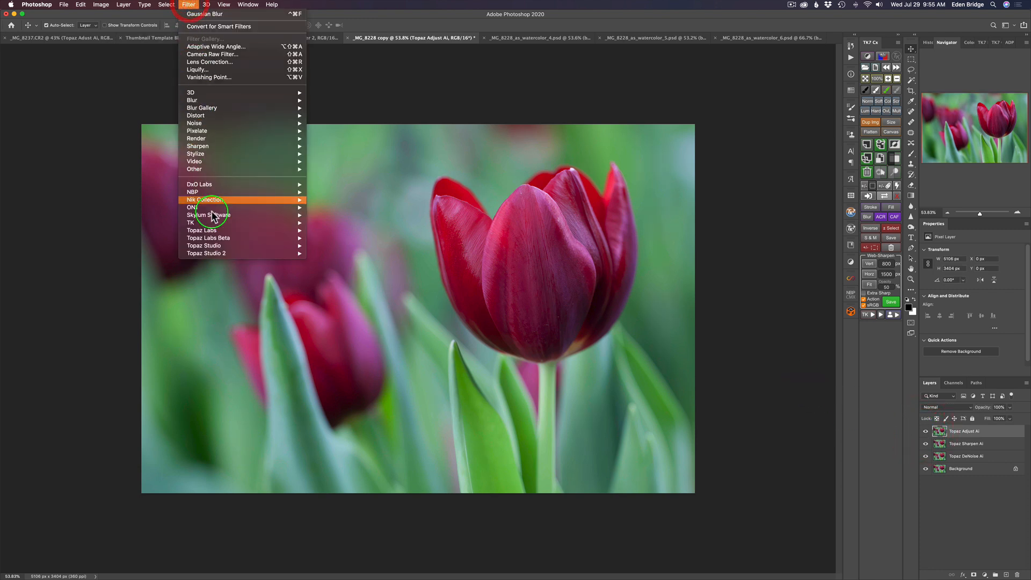
mouse_move(222, 230)
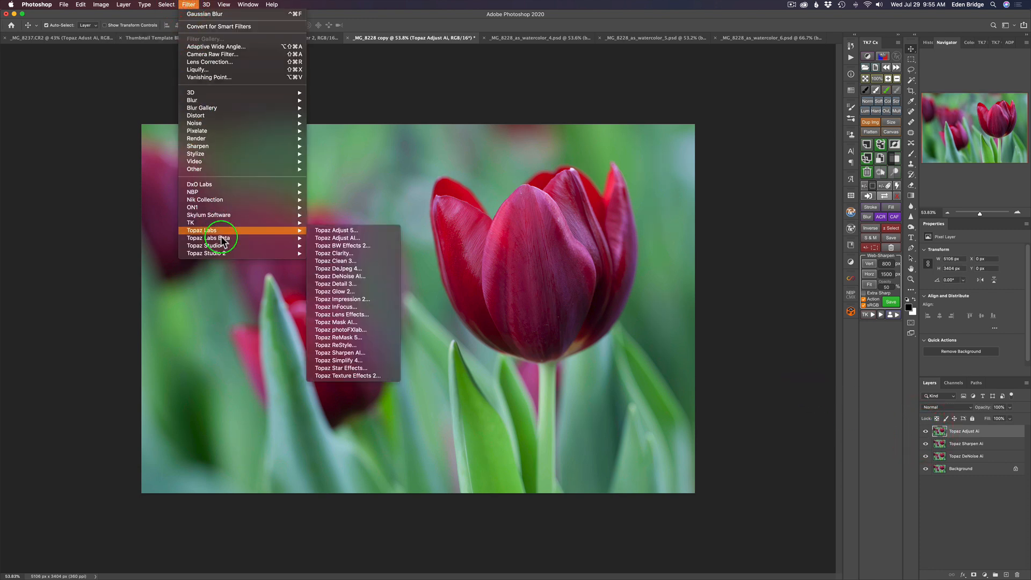
click(331, 240)
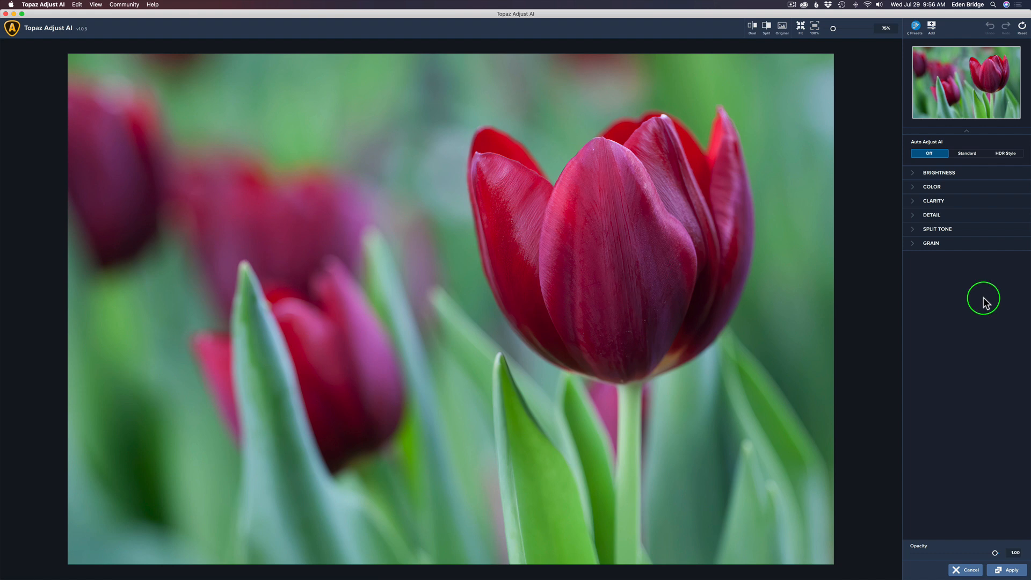
Try the Standard mode of Auto Adjust AI and compare it with the original image.
click(971, 155)
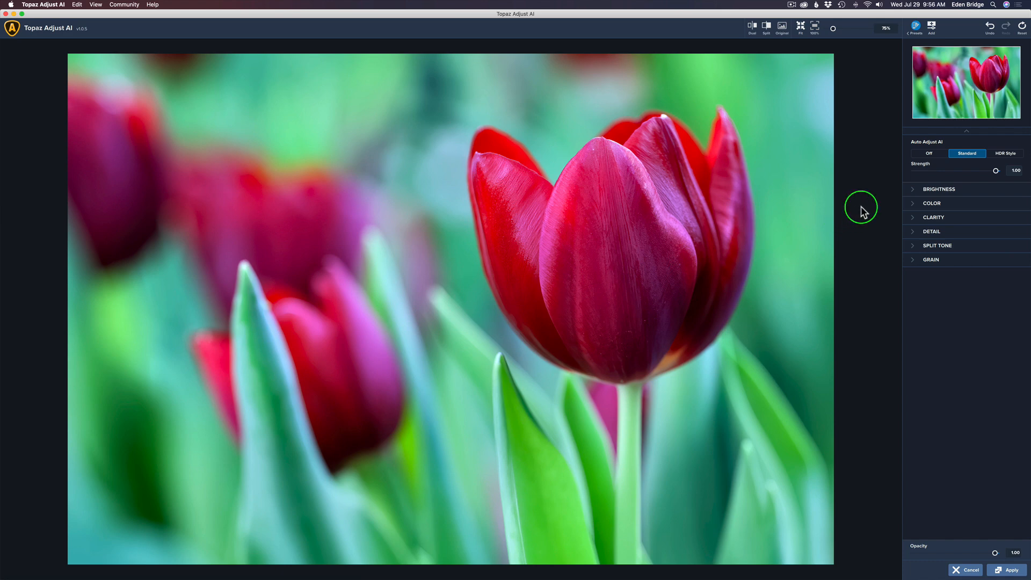
click(862, 207)
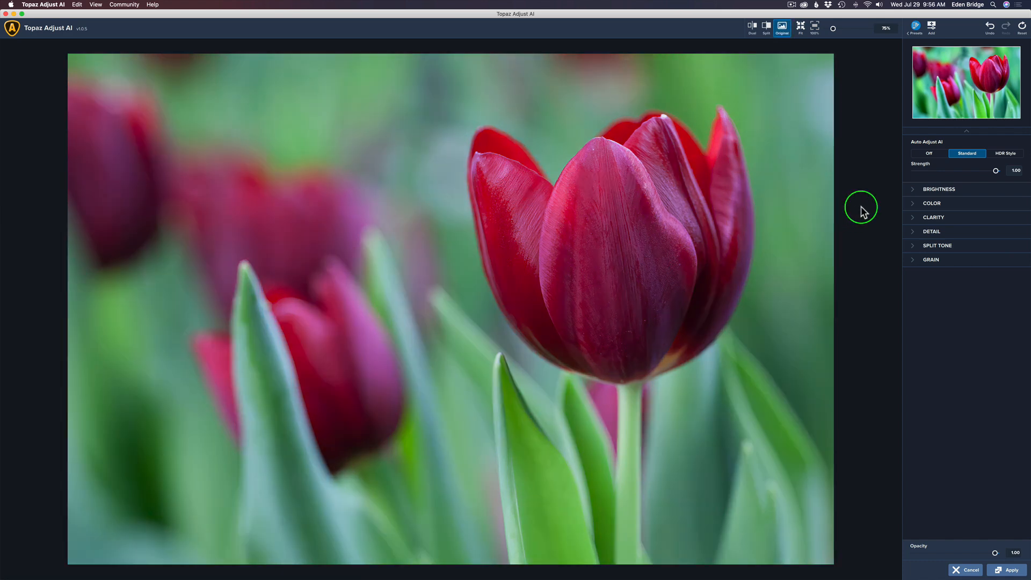
click(862, 207)
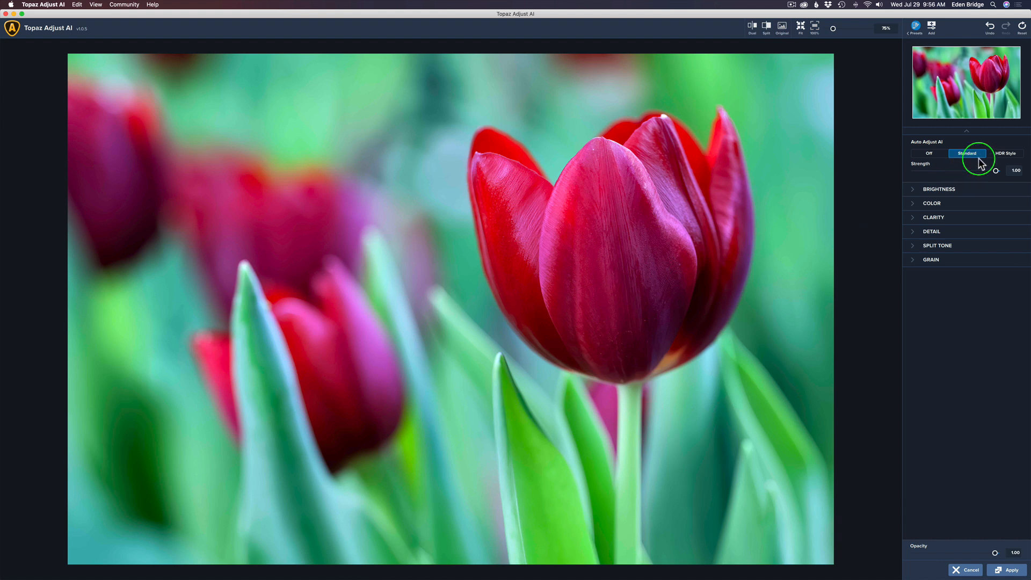
Change Auto Adjust AI to HDR Style and compare the result with the original image.
click(1011, 154)
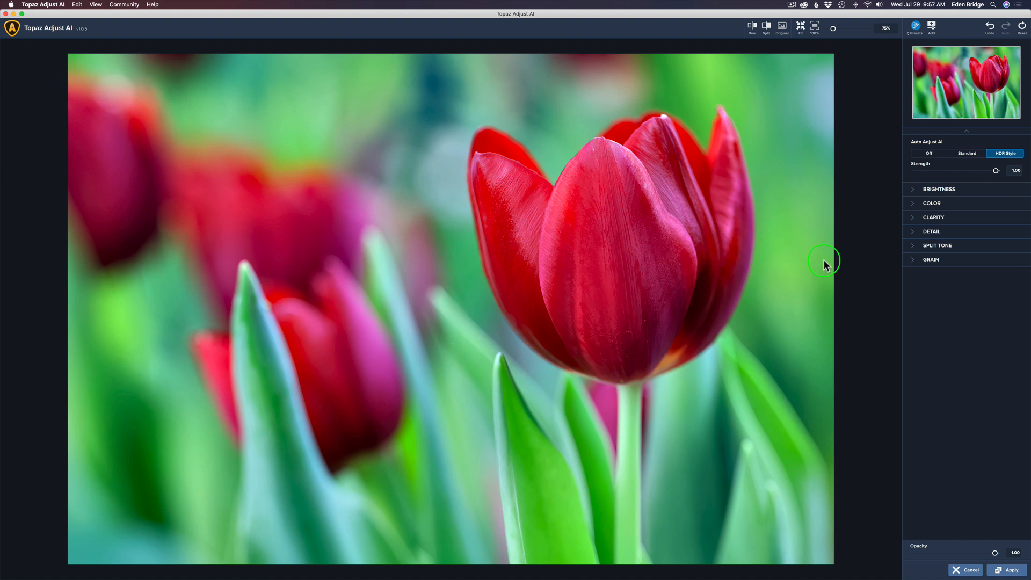
key(space)
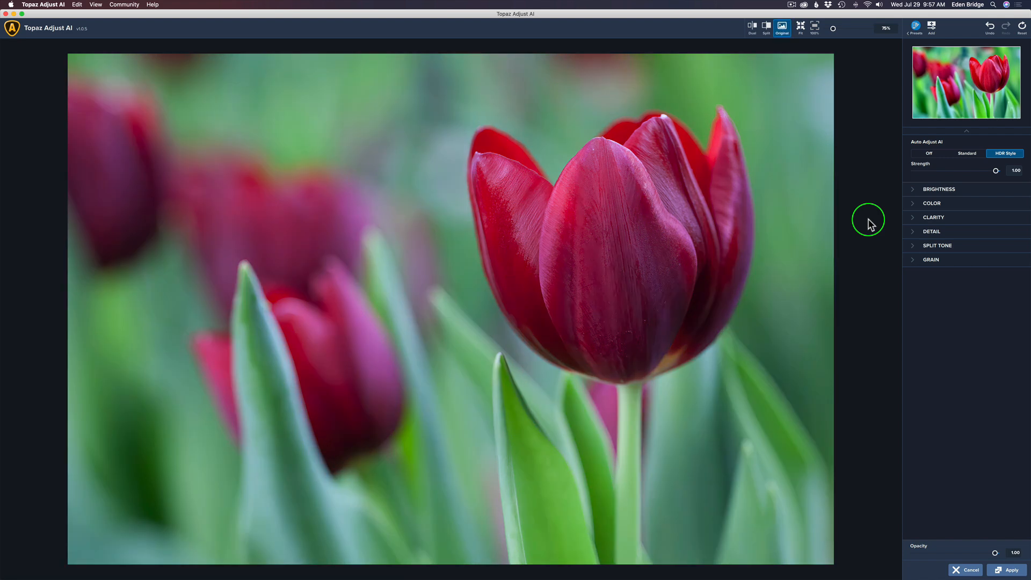
click(869, 220)
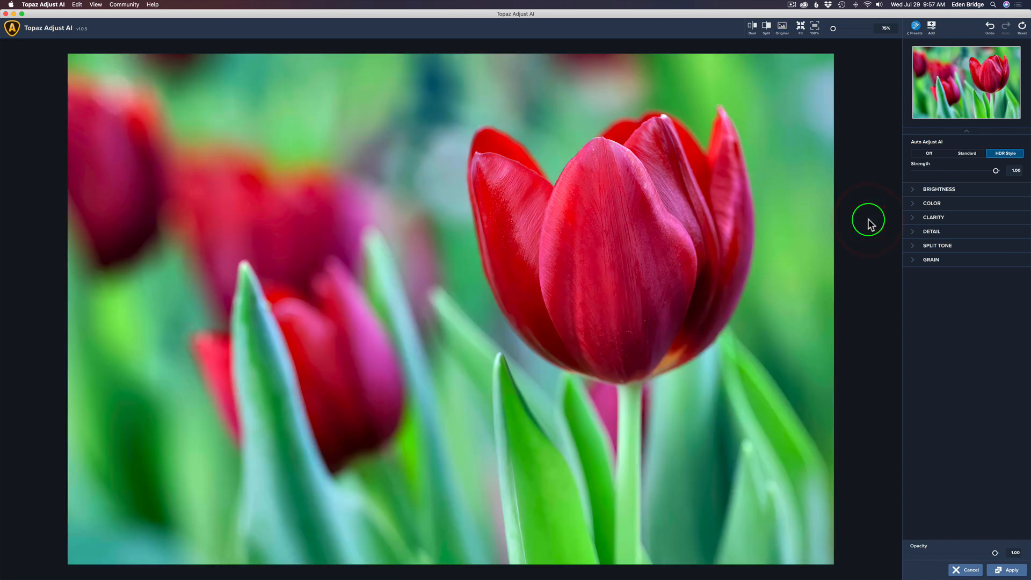
key(space)
click(868, 219)
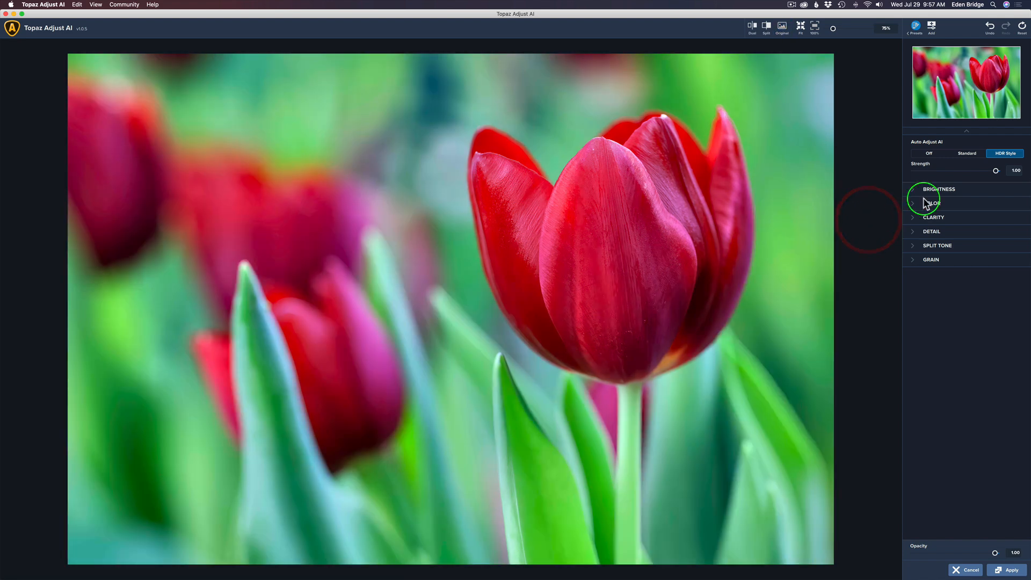
Reduce the HDR Style strength to 0.85 and apply the adjustment to the Photoshop layer.
mouse_move(985, 174)
mouse_down()
mouse_move(995, 171)
mouse_move(983, 170)
mouse_up()
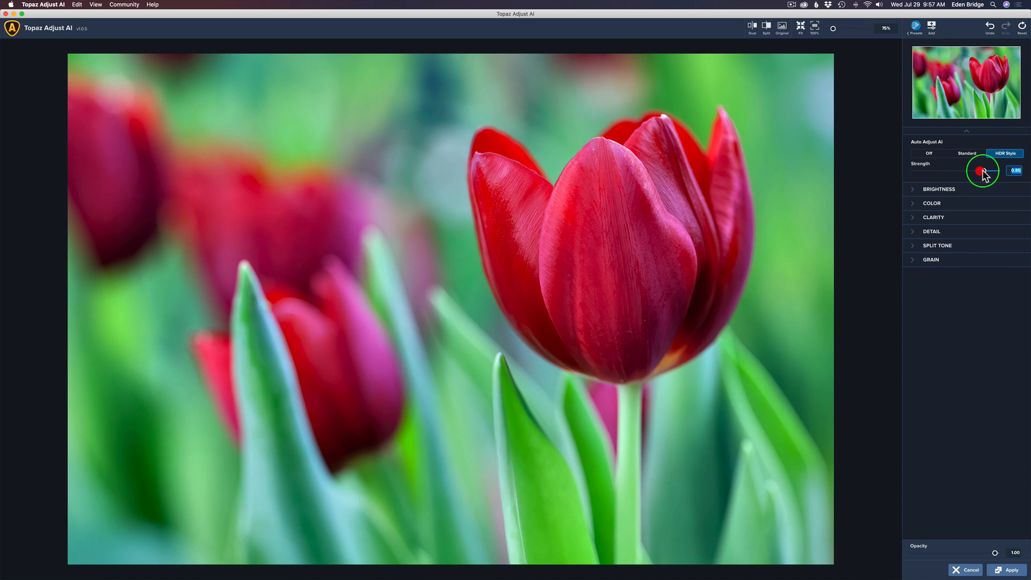
click(861, 218)
click(1009, 570)
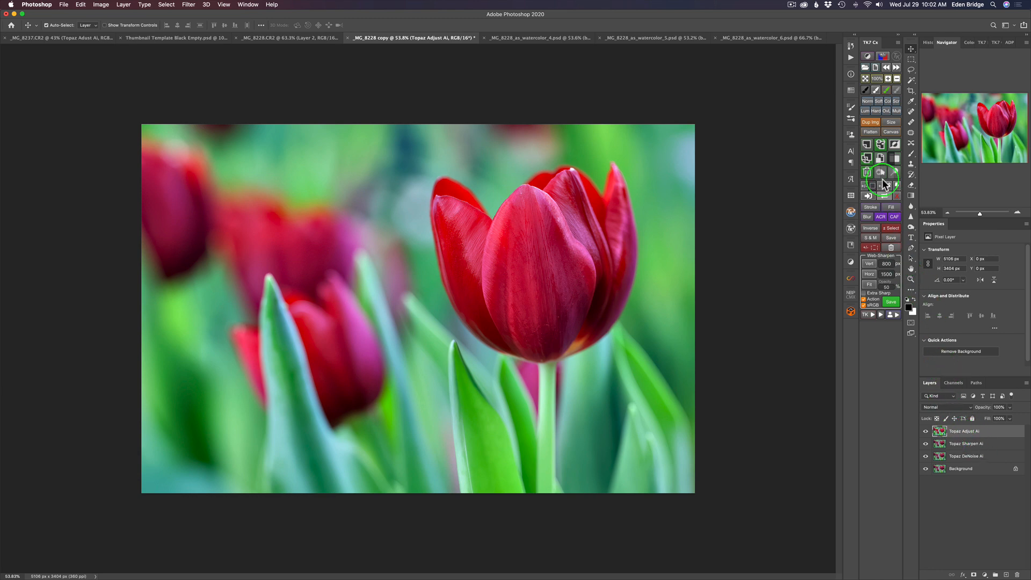
Duplicate the Topaz Adjust AI layer and rename the copy TS2.
click(881, 156)
double_click(978, 431)
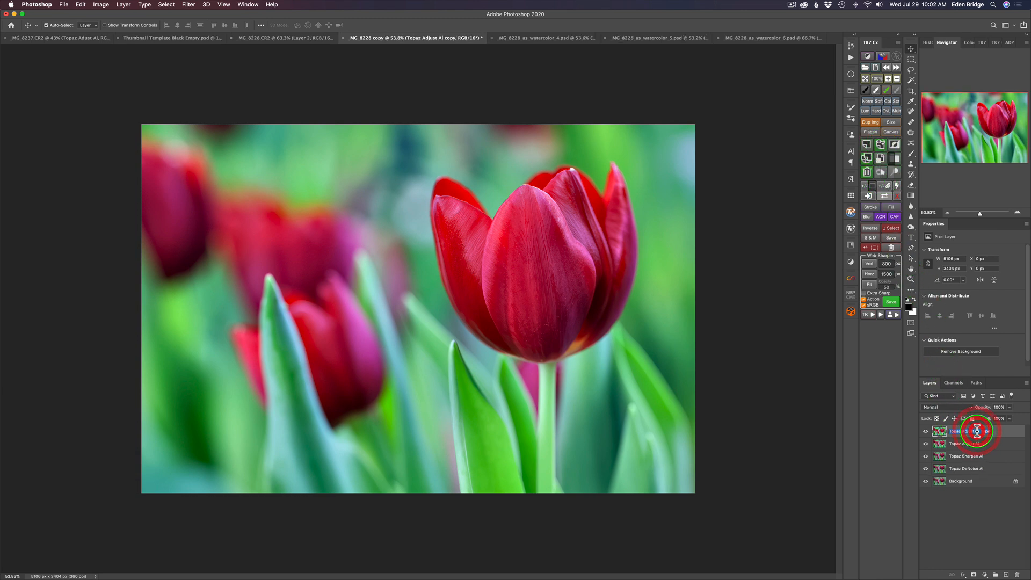
text(TS2)
key(Return)
Open the TS2 layer in Topaz Studio 2 and add a Focal Blur filter.
click(189, 4)
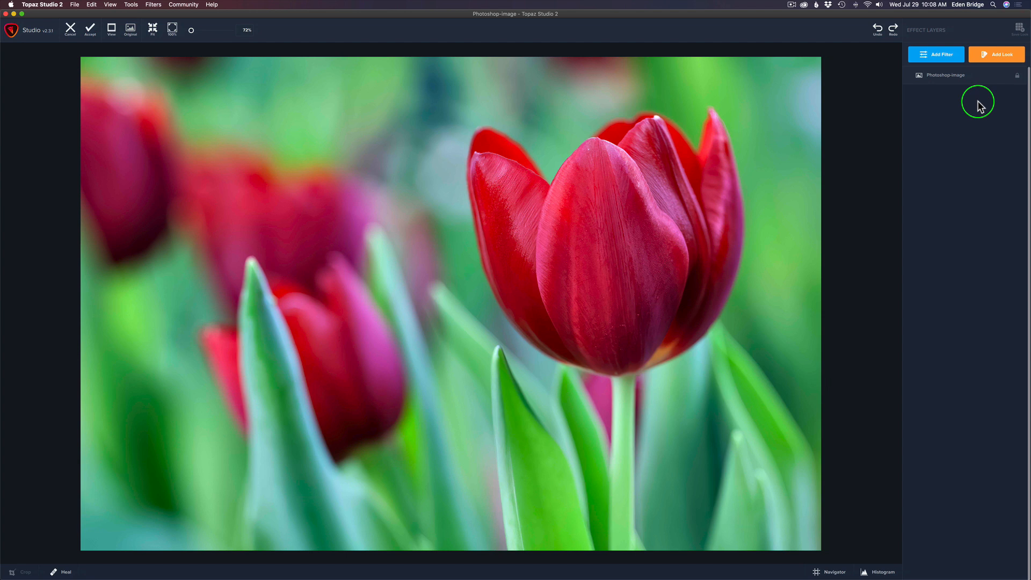
click(945, 55)
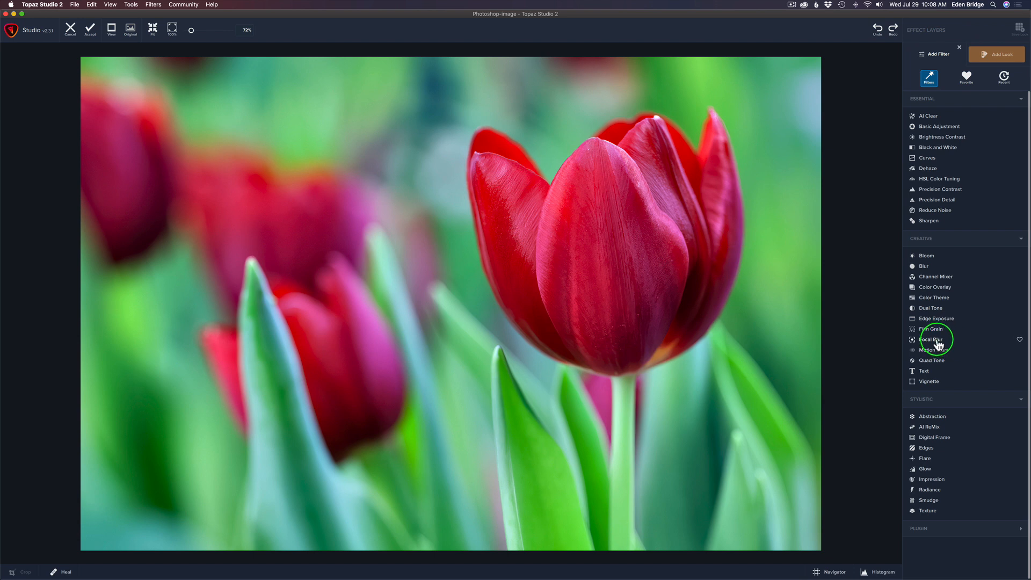
click(938, 342)
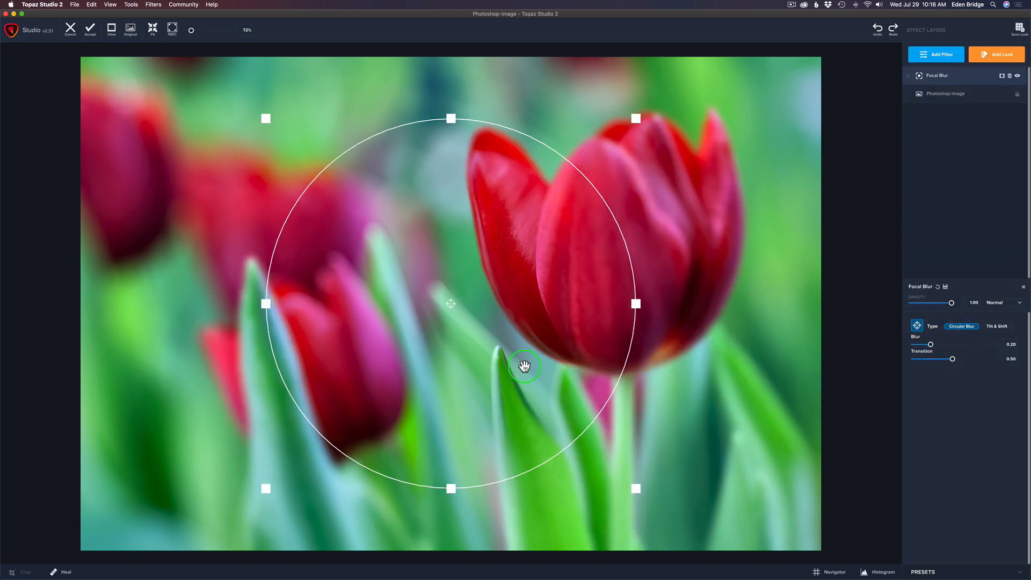
Center the circular Focal Blur region on the main tulip and stretch it into a tall ellipse around the flower and stem.
scroll(534, 369, down, 5)
scroll(534, 369, up, 1)
scroll(534, 368, down, 3)
scroll(534, 369, up, 1)
scroll(534, 368, down, 1)
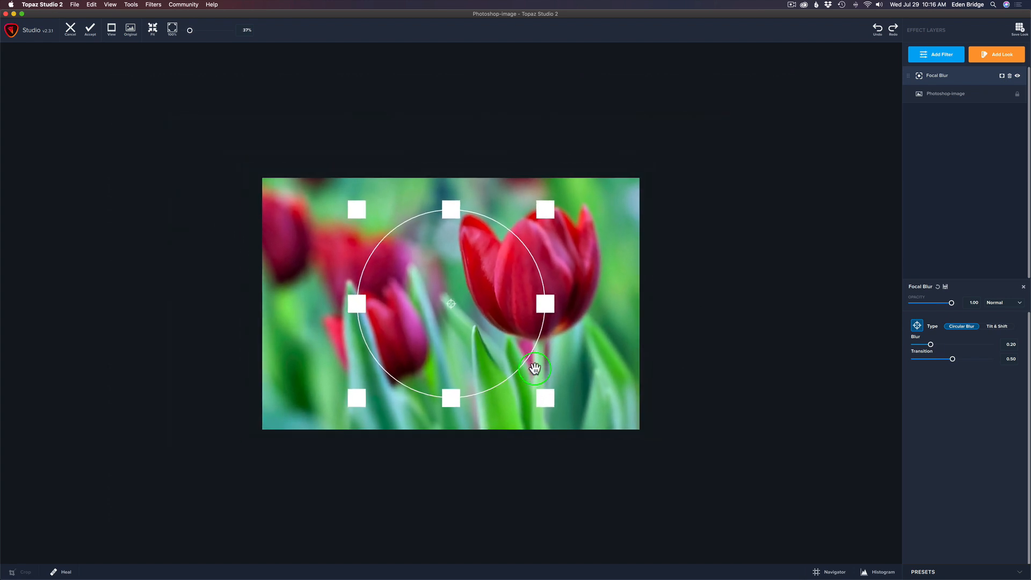
scroll(534, 369, down, 1)
drag(450, 302, 526, 266)
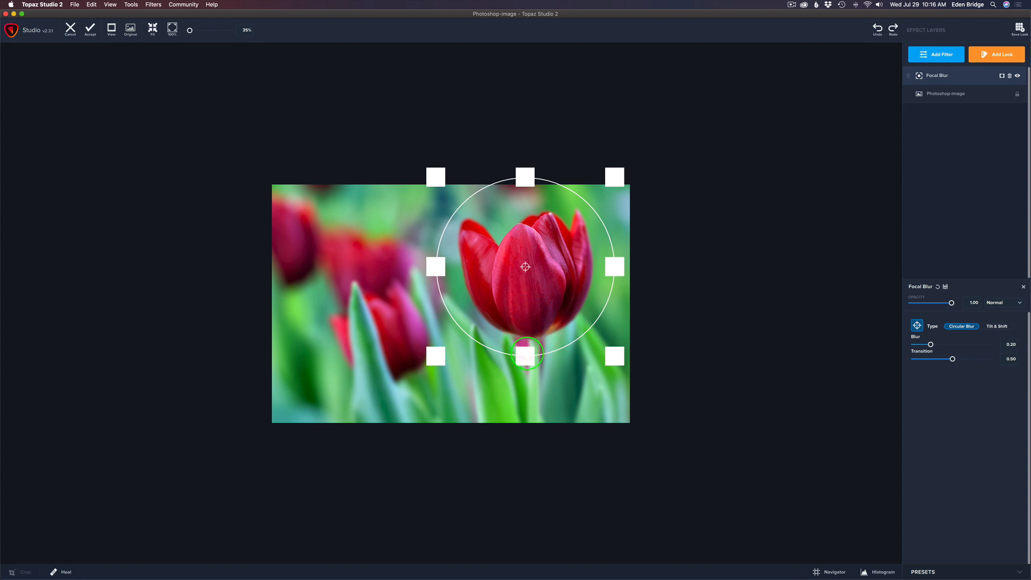
drag(527, 354, 520, 486)
drag(539, 327, 539, 342)
drag(615, 280, 624, 280)
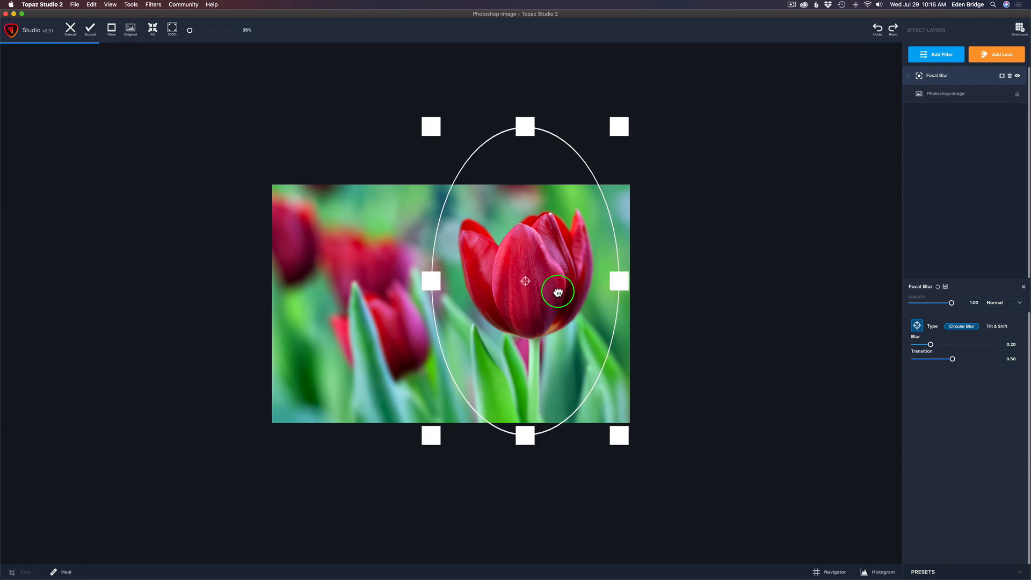
drag(559, 292, 560, 291)
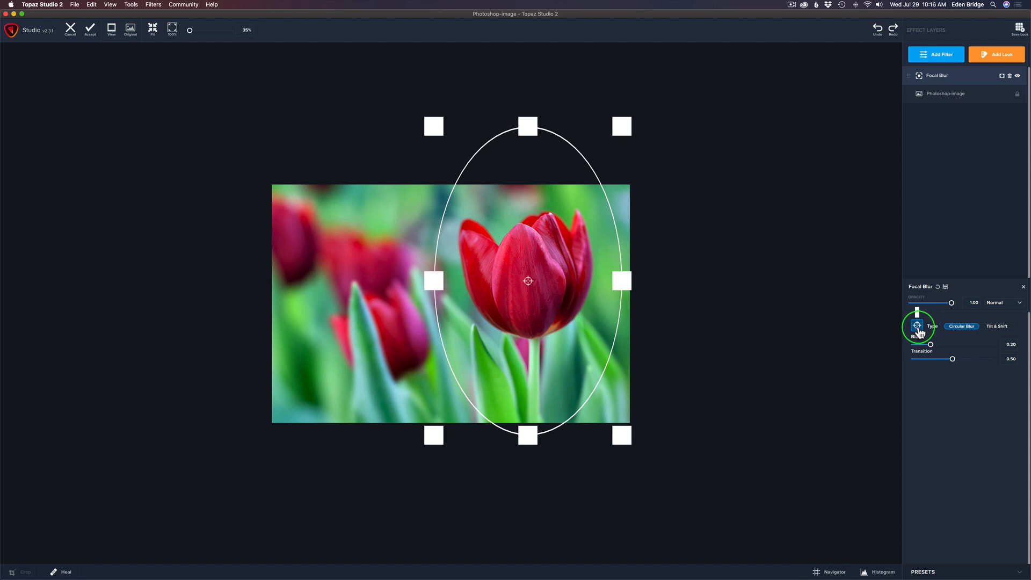
Hide the Focal Blur region overlay and inspect the blur around the main tulip.
click(918, 326)
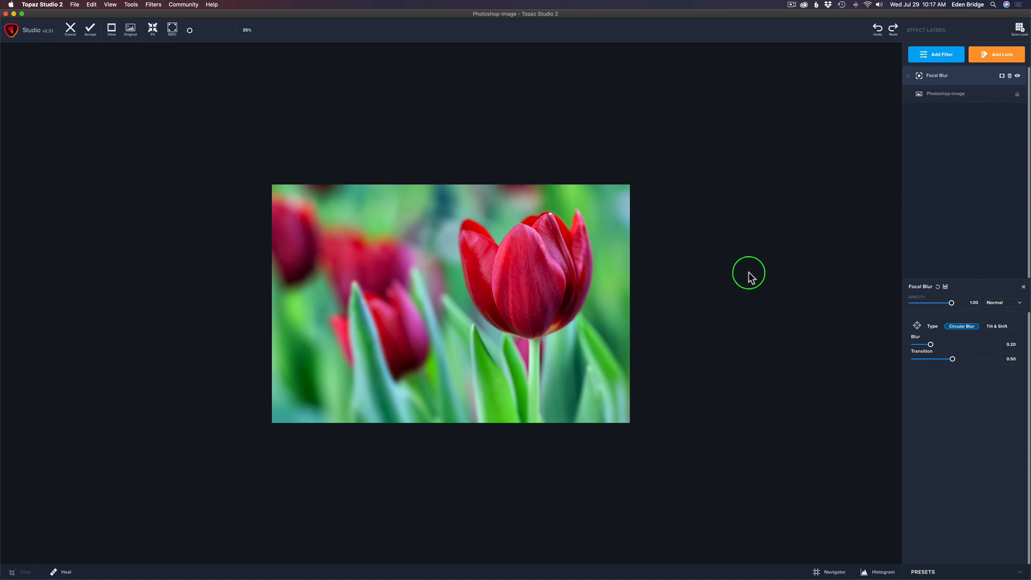
scroll(747, 273, up, 5)
scroll(747, 273, up, 1)
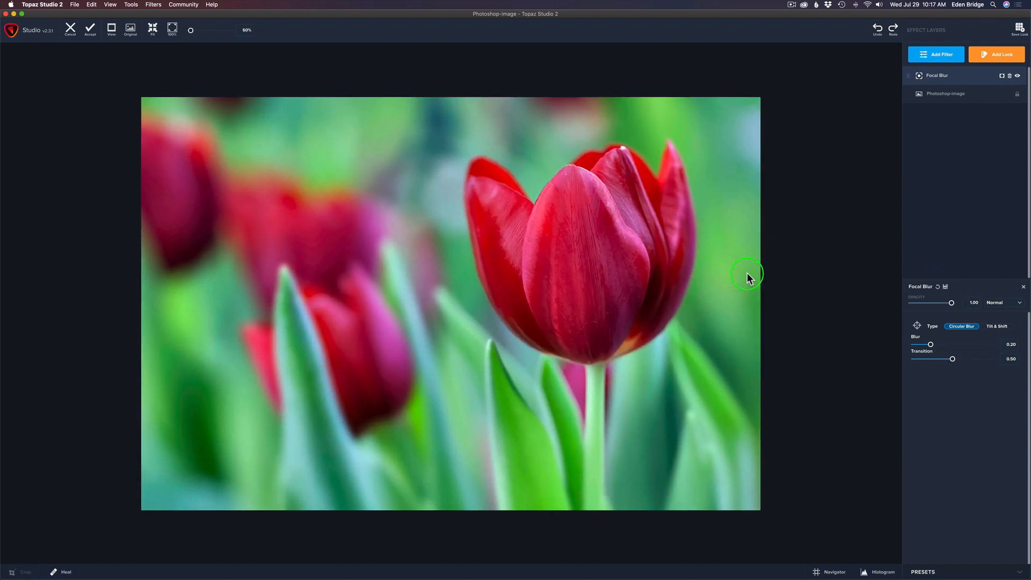
Set the Focal Blur's blur strength to 0.44 and compare the blurred photo with the original.
drag(929, 345, 949, 345)
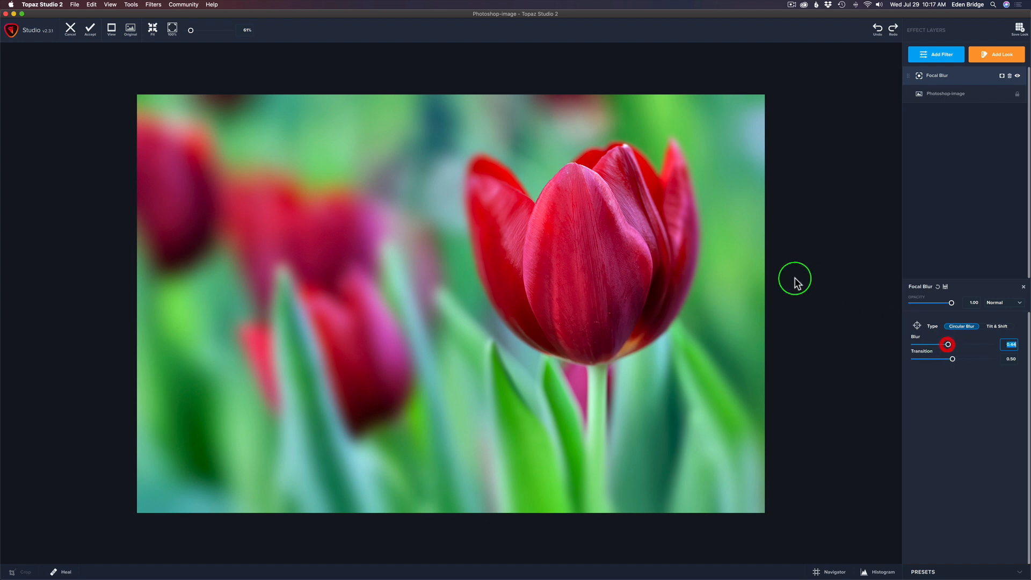
key(backslash)
click(821, 267)
click(820, 267)
click(820, 264)
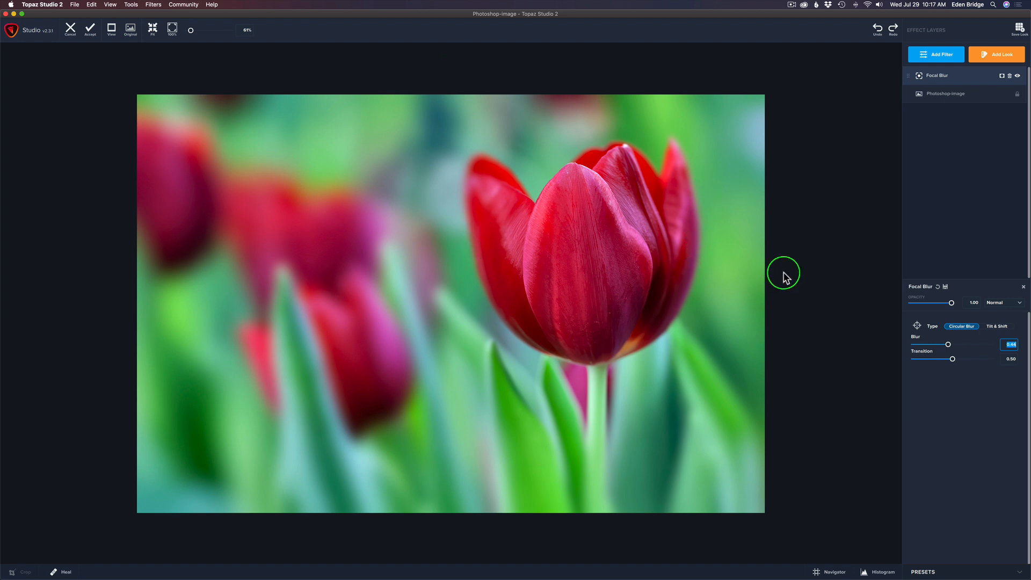
click(842, 277)
click(842, 278)
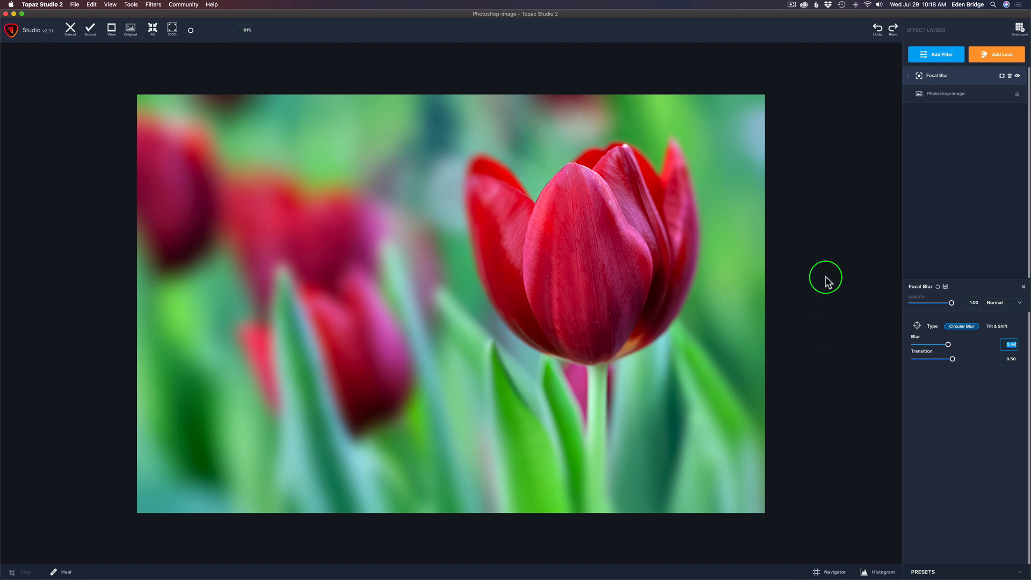
key(space)
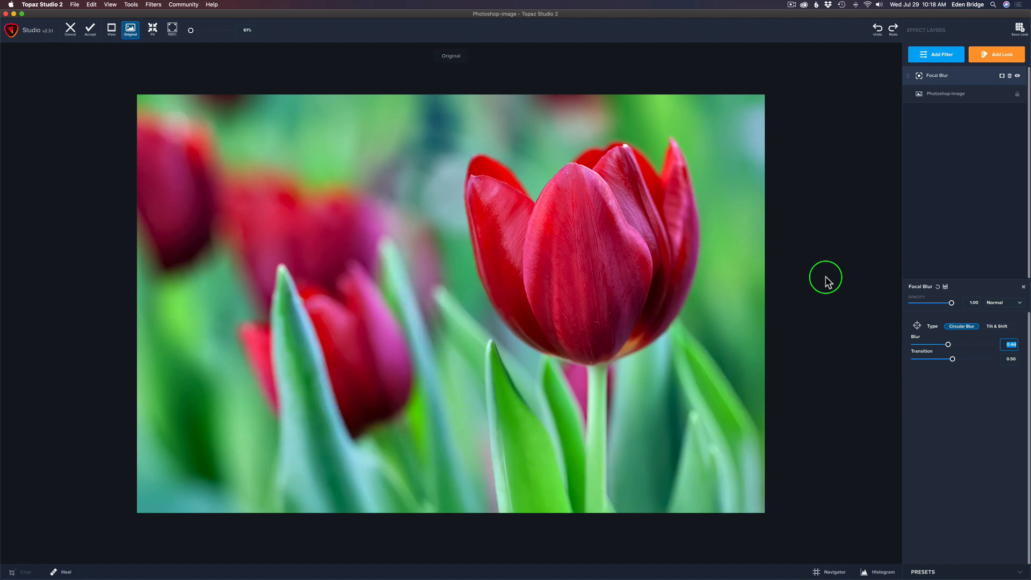
key(space)
key(space)
key(space)
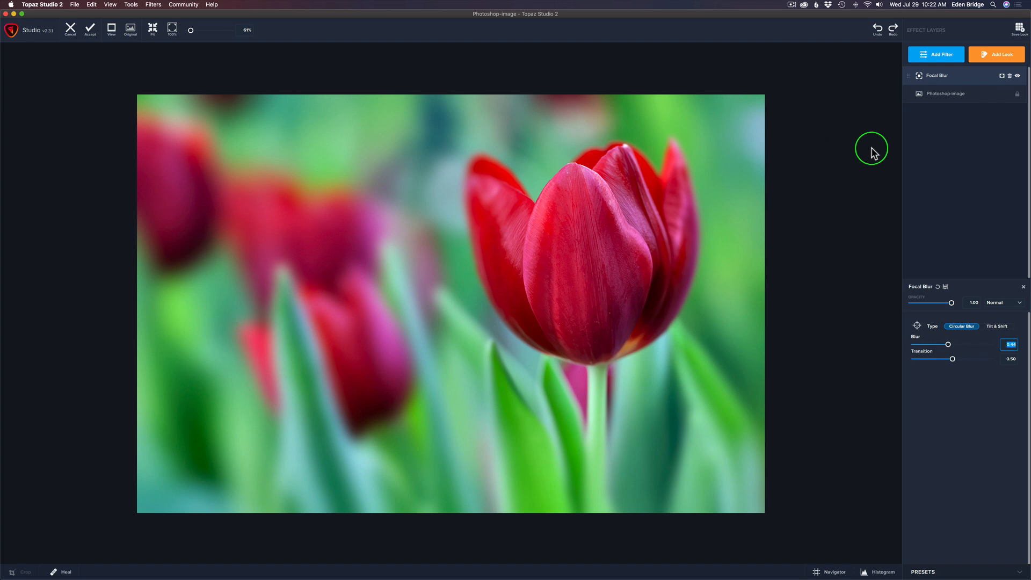
Accept the Focal Blur result back into Photoshop and add an empty layer above TS2.
click(95, 35)
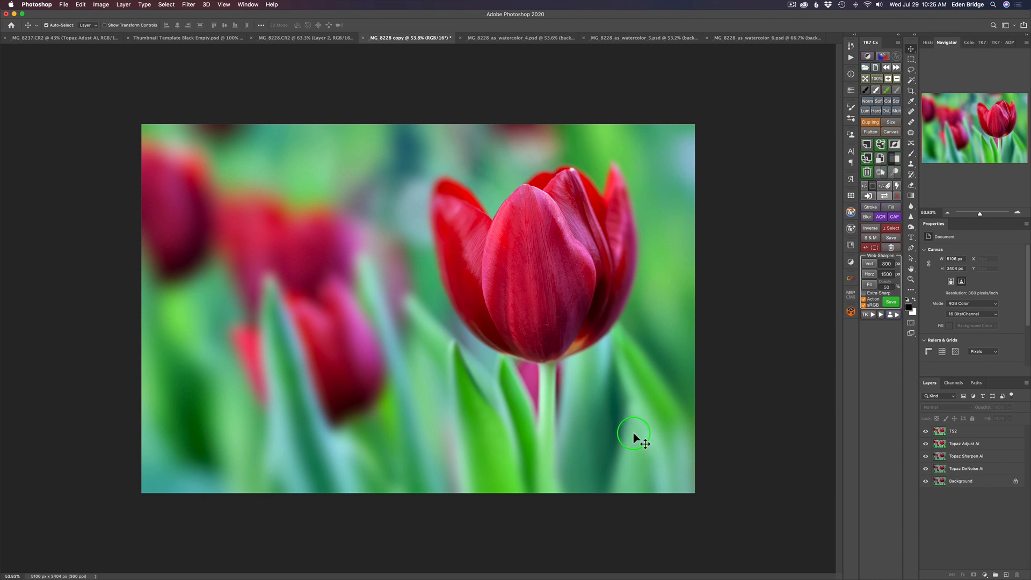
click(1007, 574)
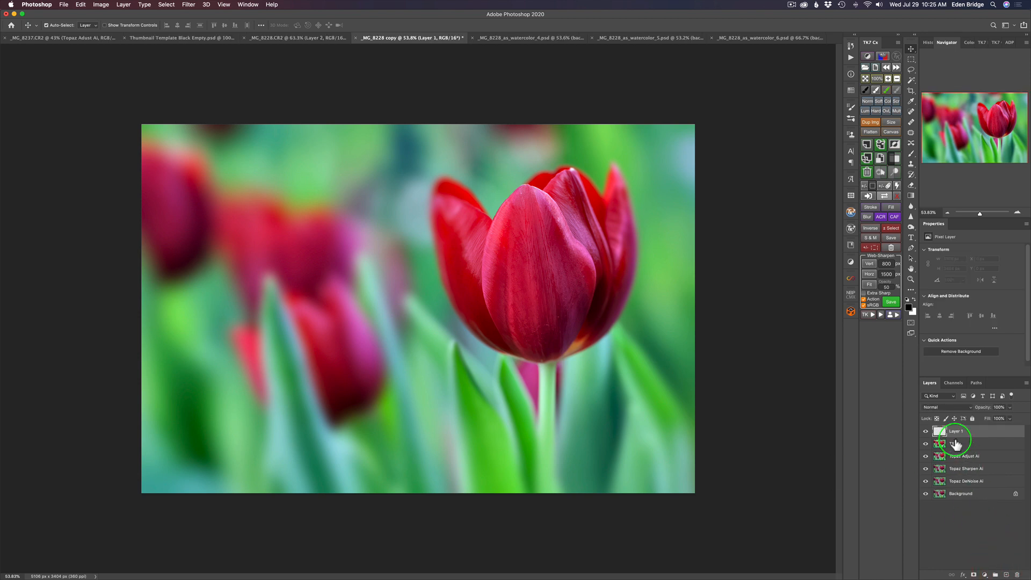
Select the Brush tool with the Soft Round tip and set its flow to 6%.
key(b)
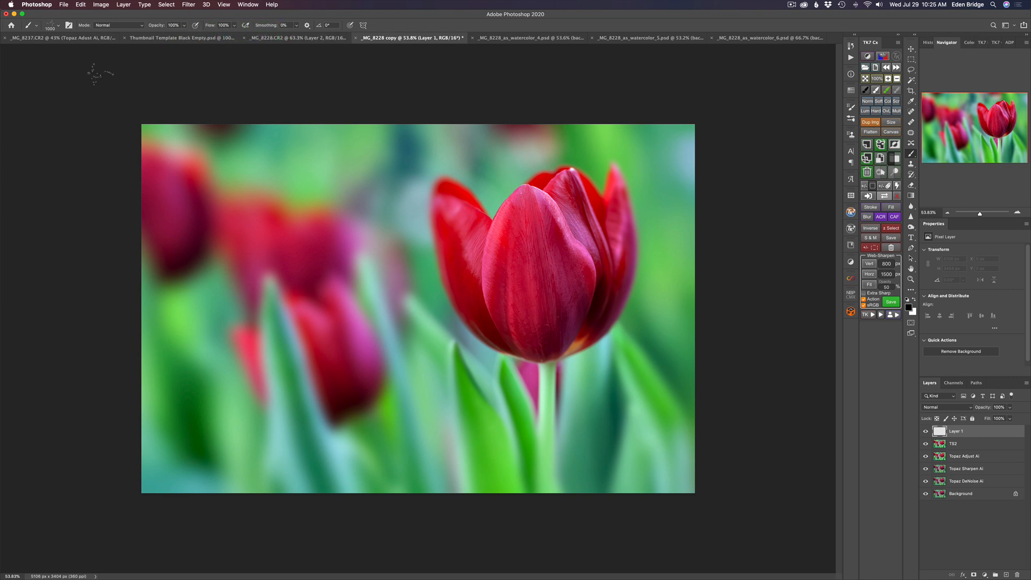
click(52, 26)
scroll(76, 118, up, 15)
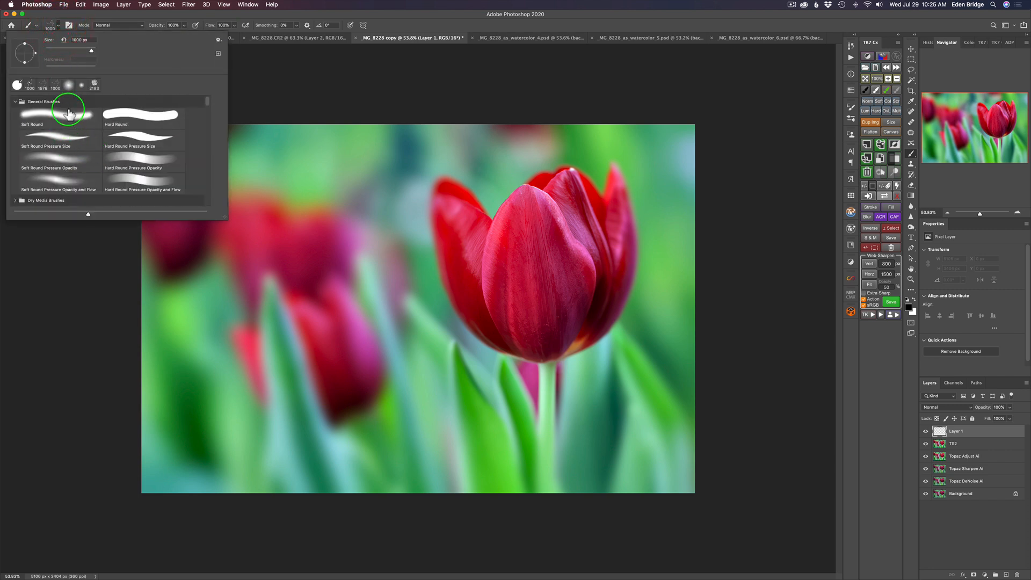
click(68, 115)
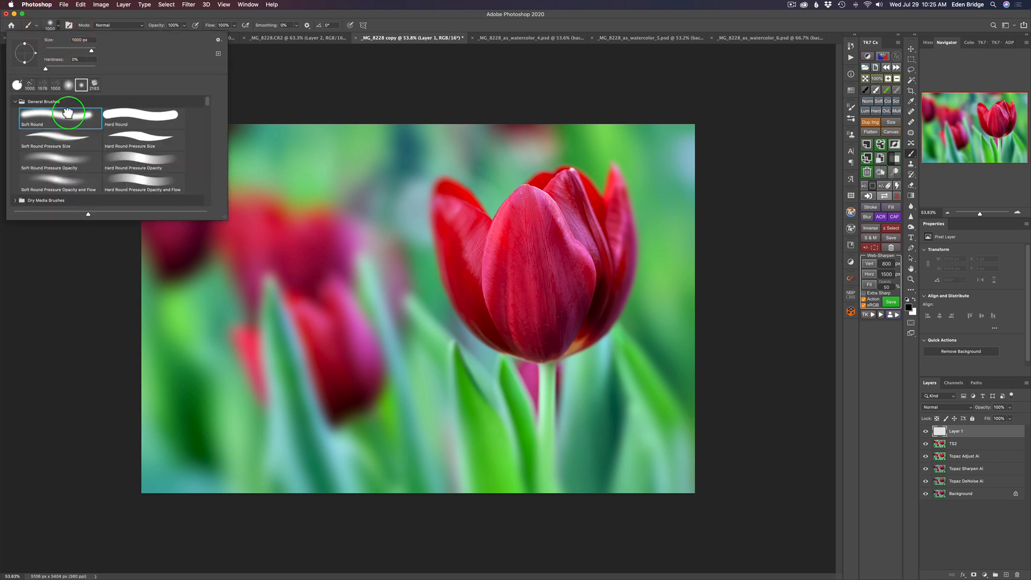
click(398, 23)
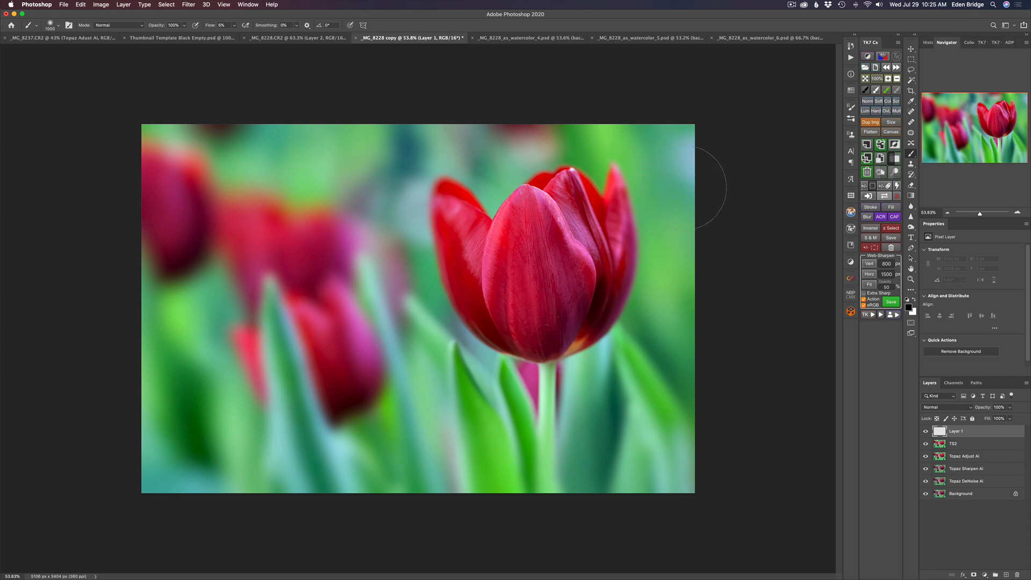
Paint sampled greens softly over the background beside the main tulip and the leaves around its stem.
drag(651, 177, 626, 175)
alt+click(650, 141)
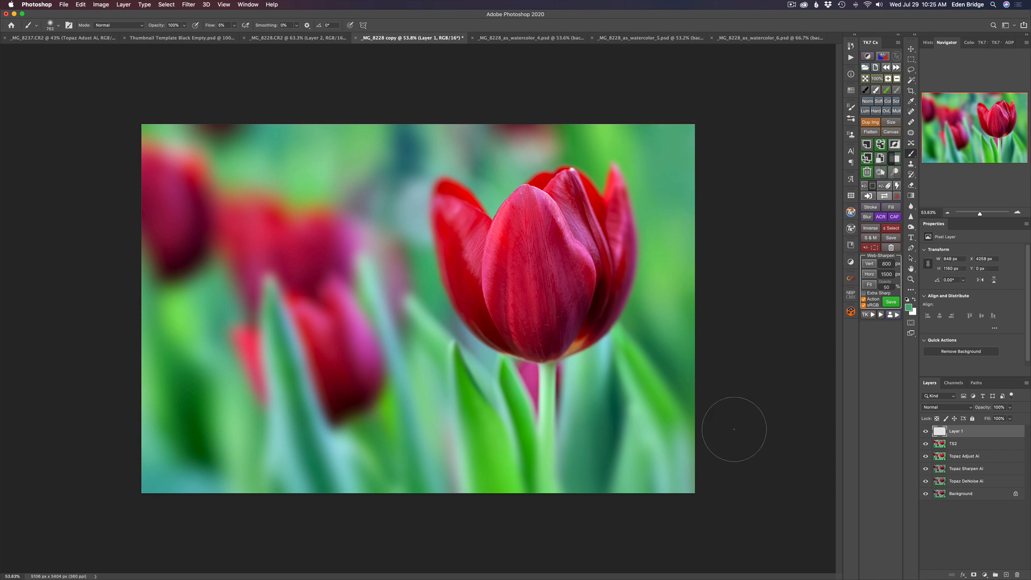
alt+click(666, 411)
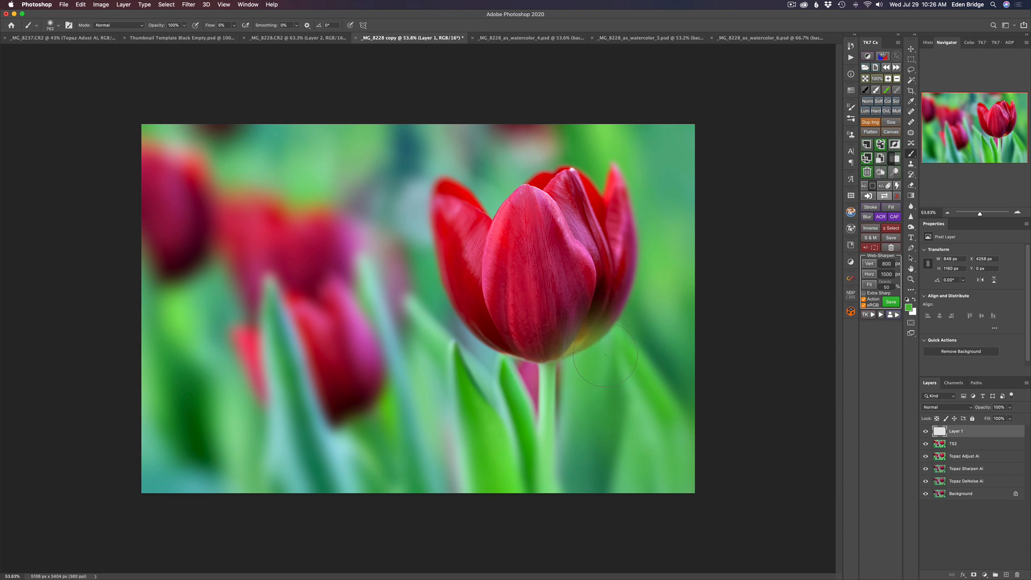
drag(587, 387, 577, 456)
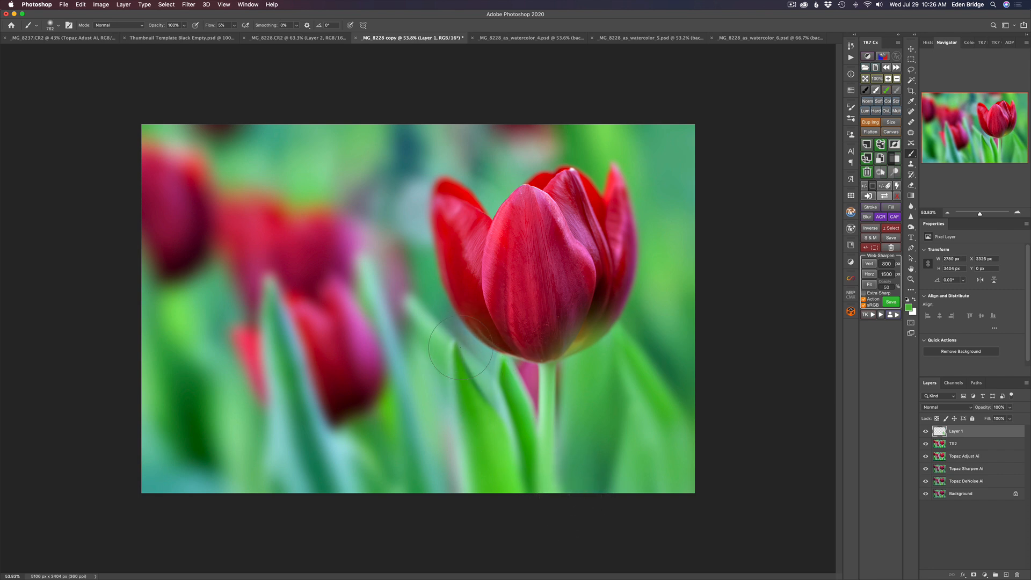
Paint sampled green over the teal leaves and dark background between the main stem and the photo's lower-left corner.
mouse_move(496, 420)
mouse_down()
mouse_move(514, 465)
mouse_move(447, 341)
mouse_move(424, 324)
mouse_move(414, 346)
mouse_move(370, 305)
mouse_up()
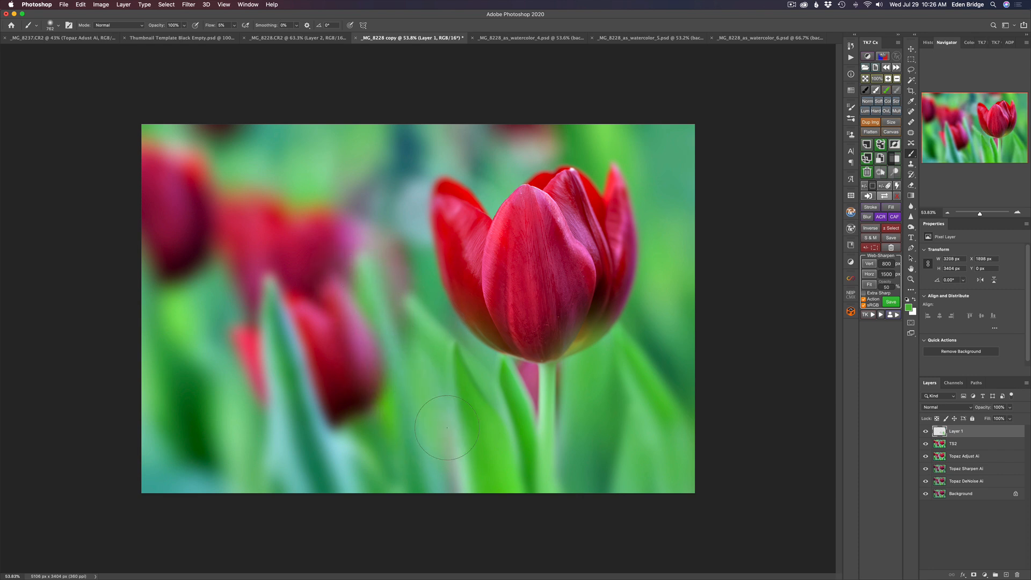
mouse_move(448, 463)
mouse_down()
mouse_move(455, 485)
mouse_move(441, 412)
mouse_up()
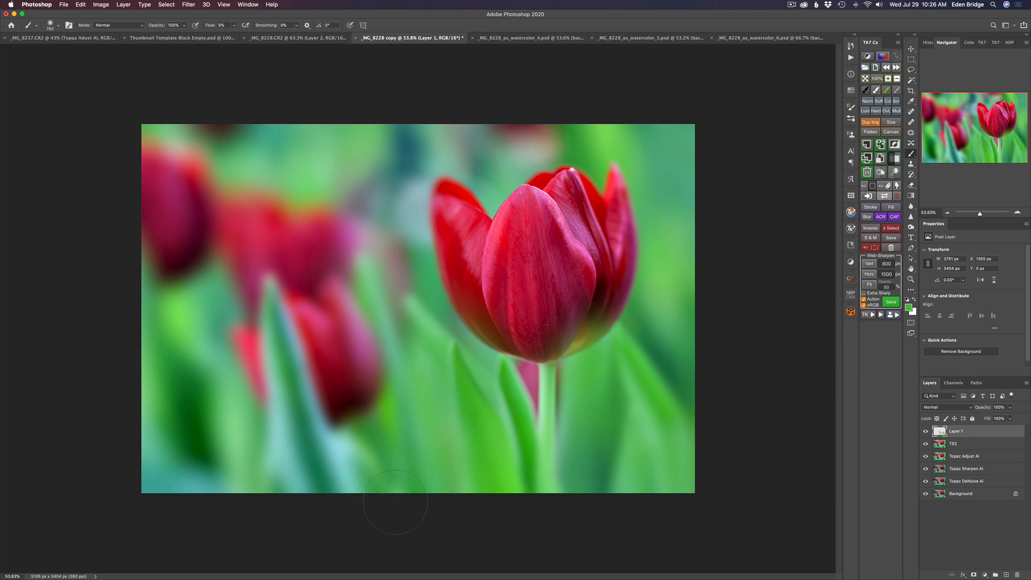
drag(348, 475, 332, 448)
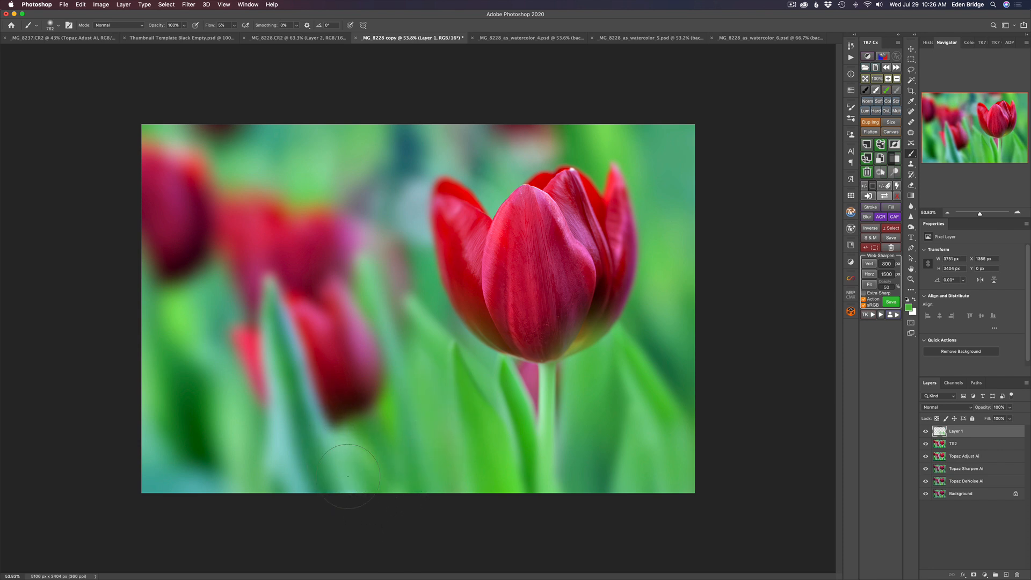
drag(258, 317, 289, 484)
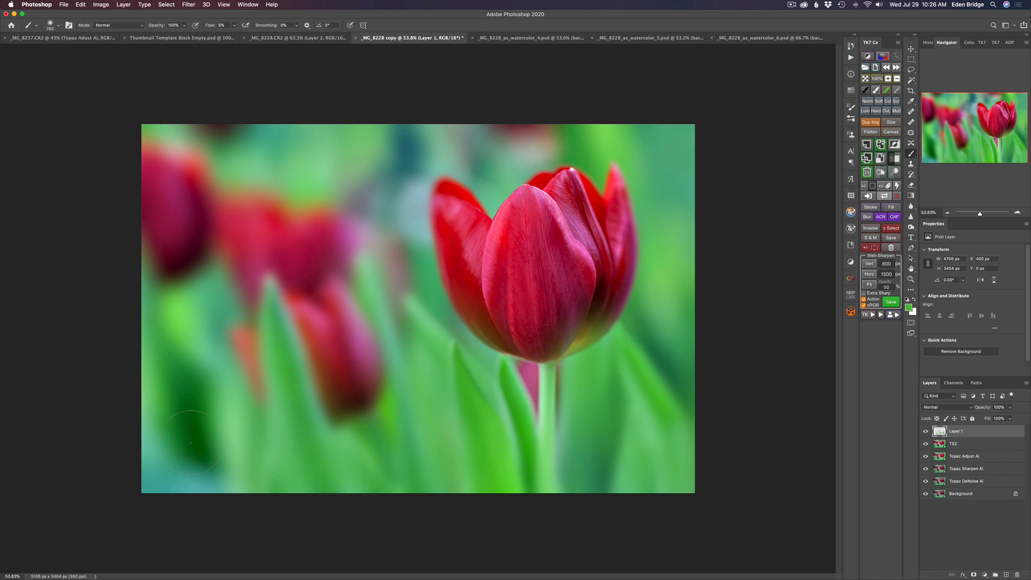
alt+click(164, 392)
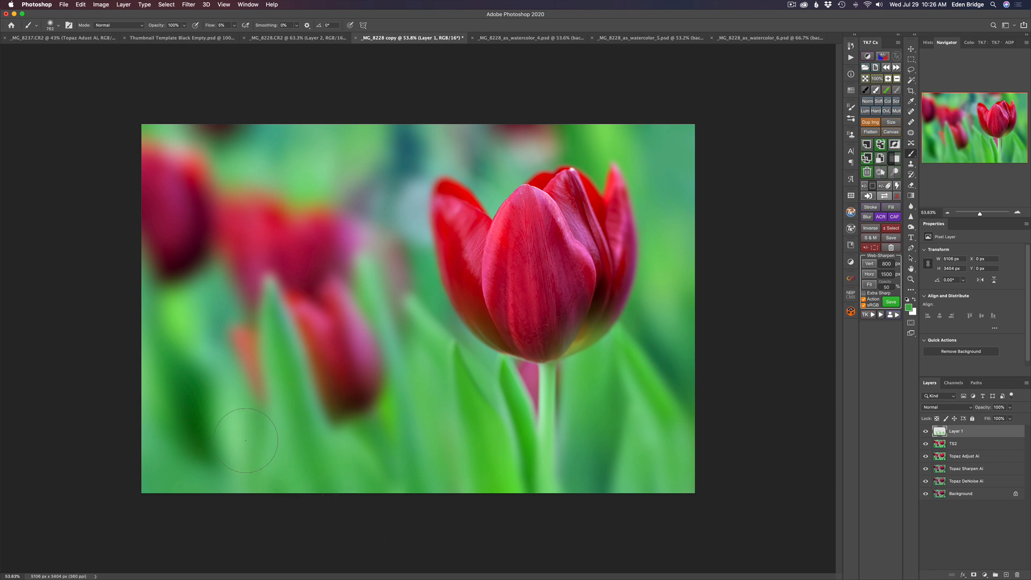
Paint sampled green over the dark and red patches along the photo's upper edge and beside the blurred tulips.
alt+click(253, 163)
mouse_move(223, 136)
mouse_down()
mouse_move(199, 117)
mouse_move(240, 162)
mouse_move(238, 143)
mouse_move(200, 128)
mouse_up()
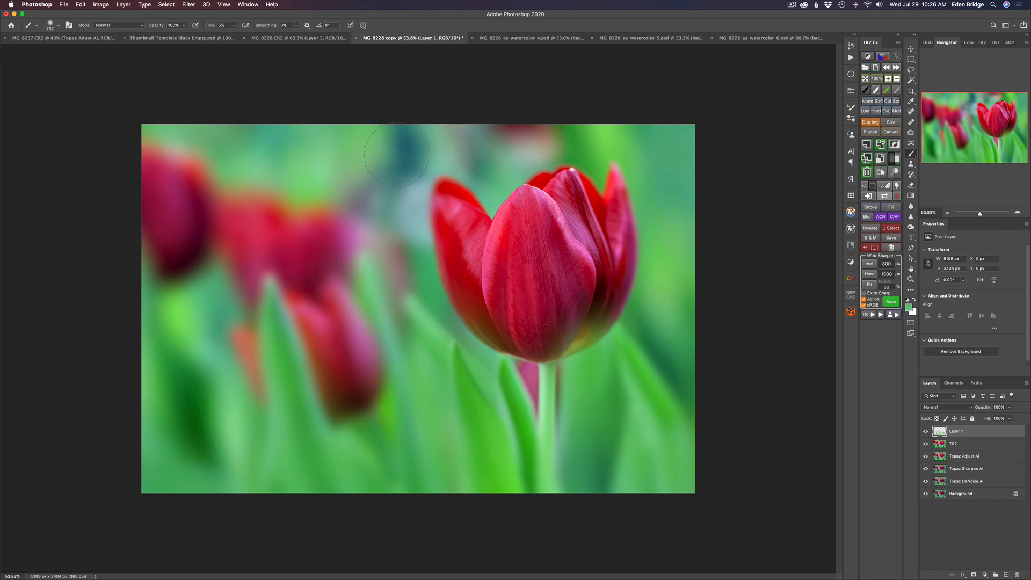
alt+click(221, 481)
drag(221, 481, 430, 418)
alt+click(431, 418)
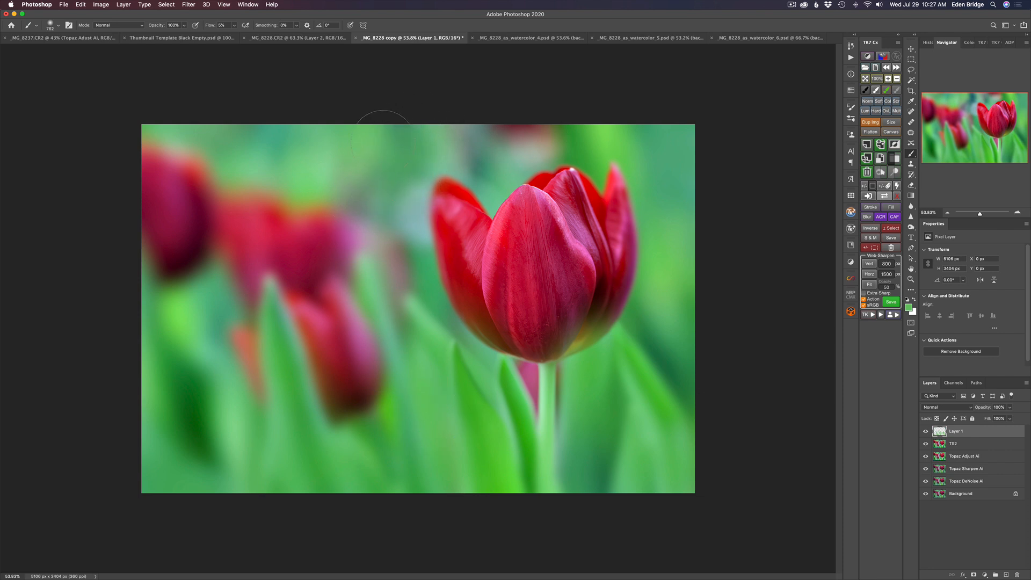
mouse_move(499, 142)
mouse_down()
mouse_move(460, 103)
mouse_move(525, 108)
mouse_move(511, 115)
mouse_move(516, 150)
mouse_move(548, 140)
mouse_move(527, 128)
mouse_move(505, 149)
mouse_move(448, 155)
mouse_up()
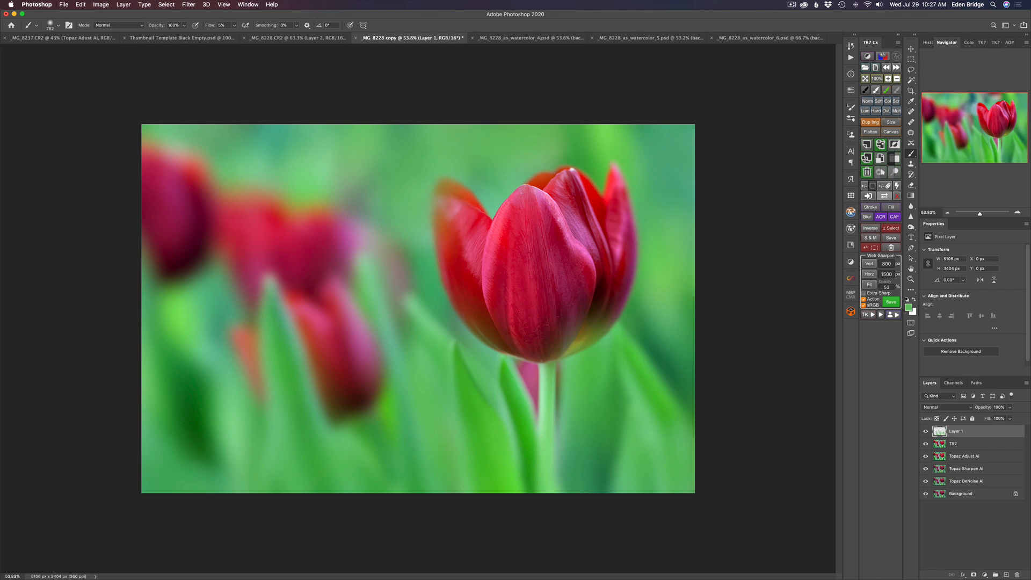
drag(539, 137, 550, 94)
ctrl+alt+drag(377, 279, 347, 284)
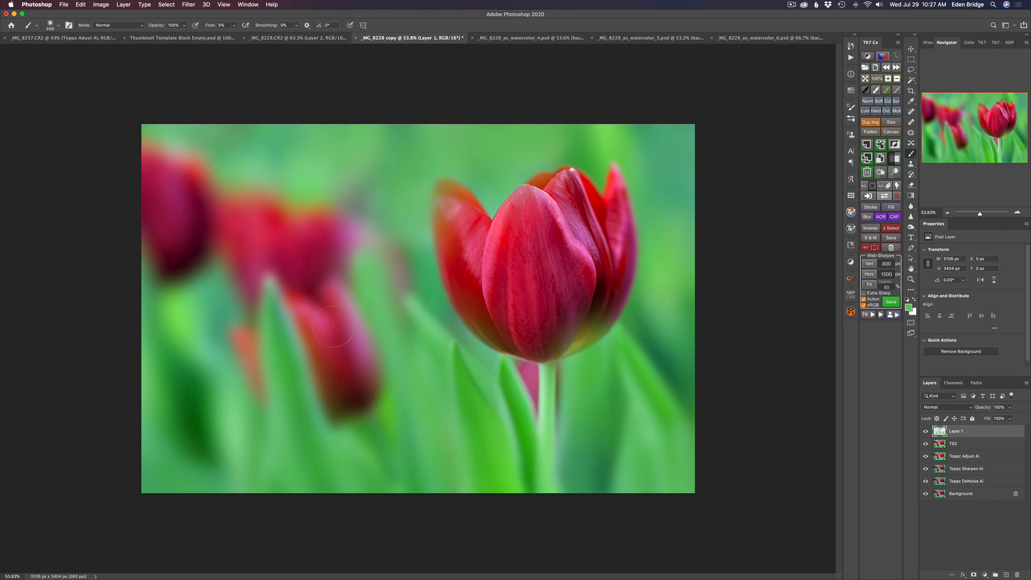
Compare the photo with and without the green painting on Layer 1.
click(926, 432)
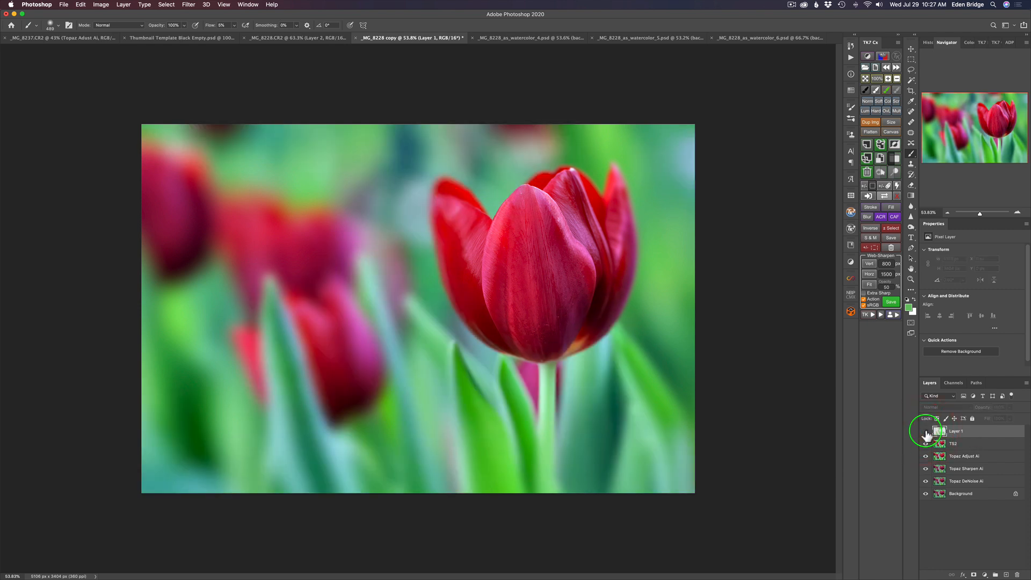
click(925, 433)
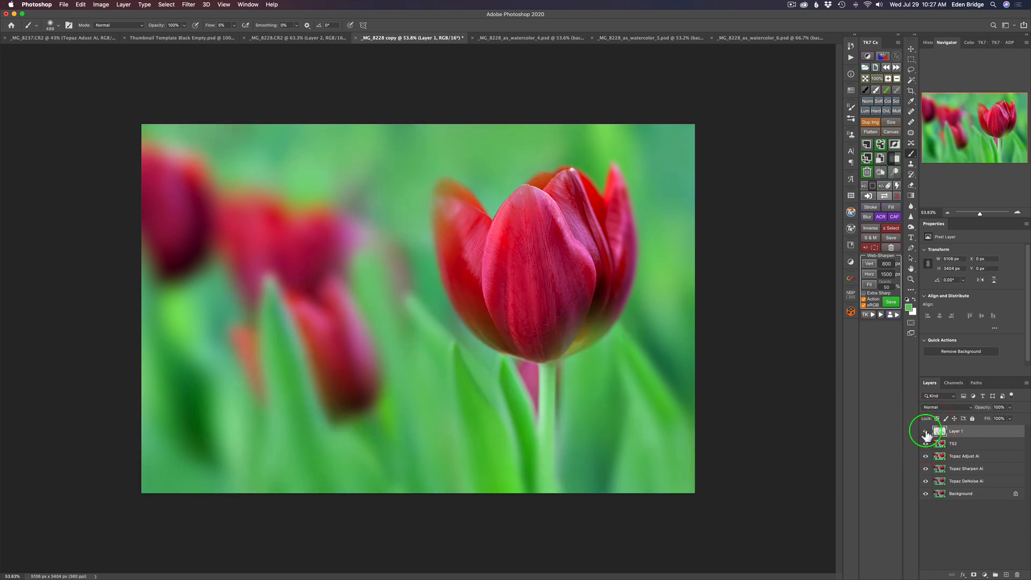
click(926, 433)
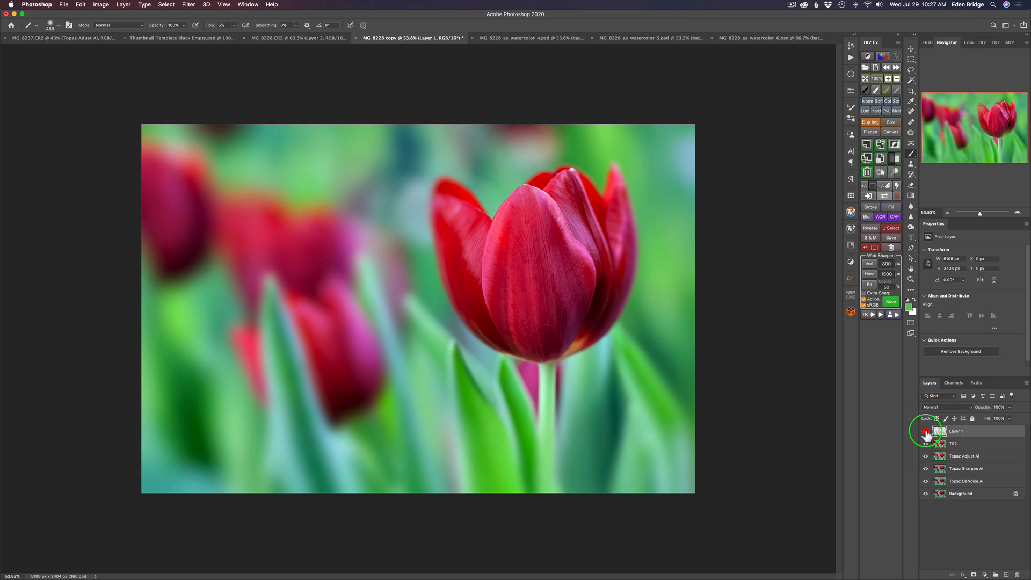
click(925, 433)
click(926, 433)
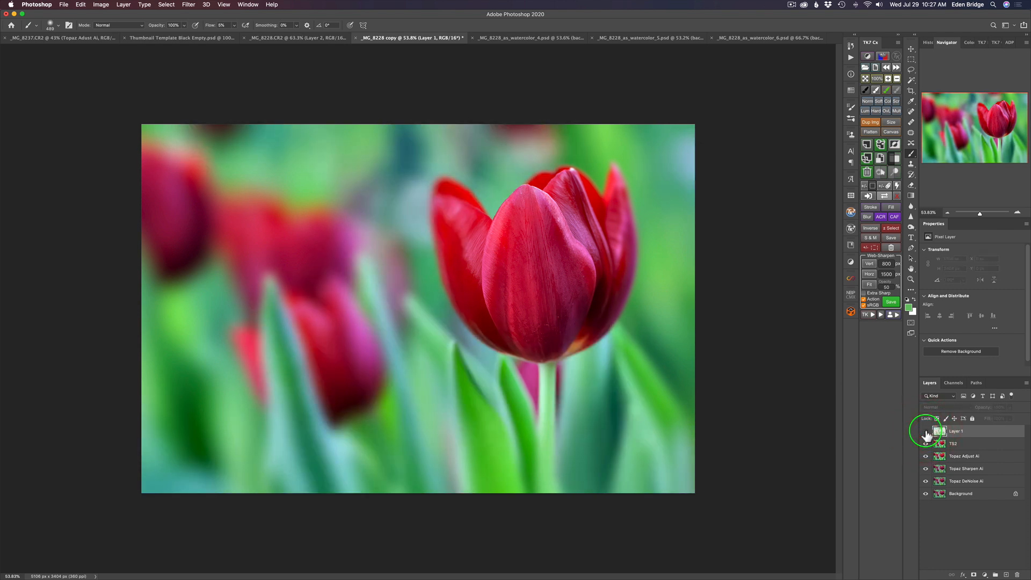
click(925, 433)
click(926, 433)
click(925, 433)
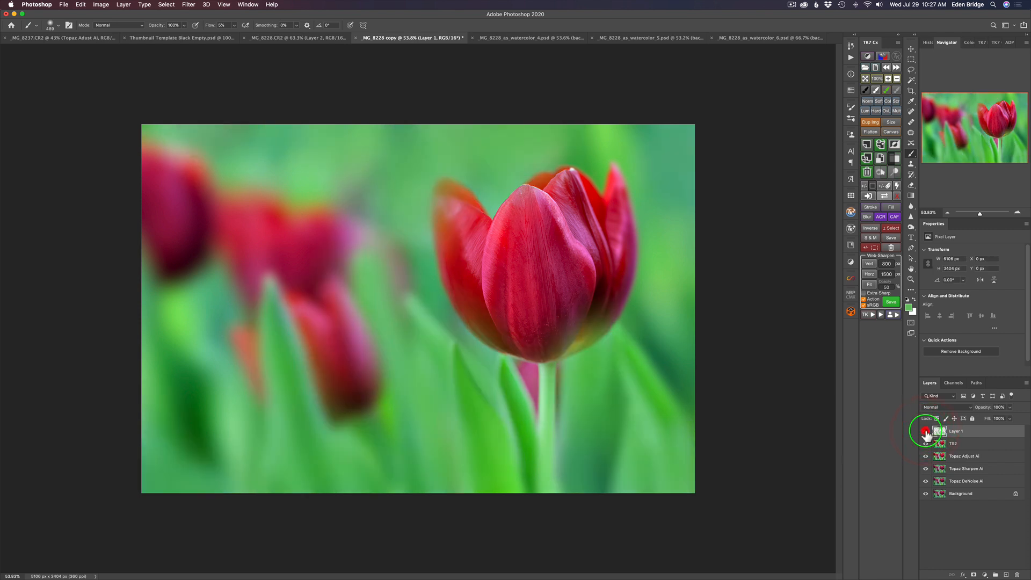
Add a layer mask to Layer 1, paint black over the main tulip's petals to remove the green spill, and check the effect.
click(974, 575)
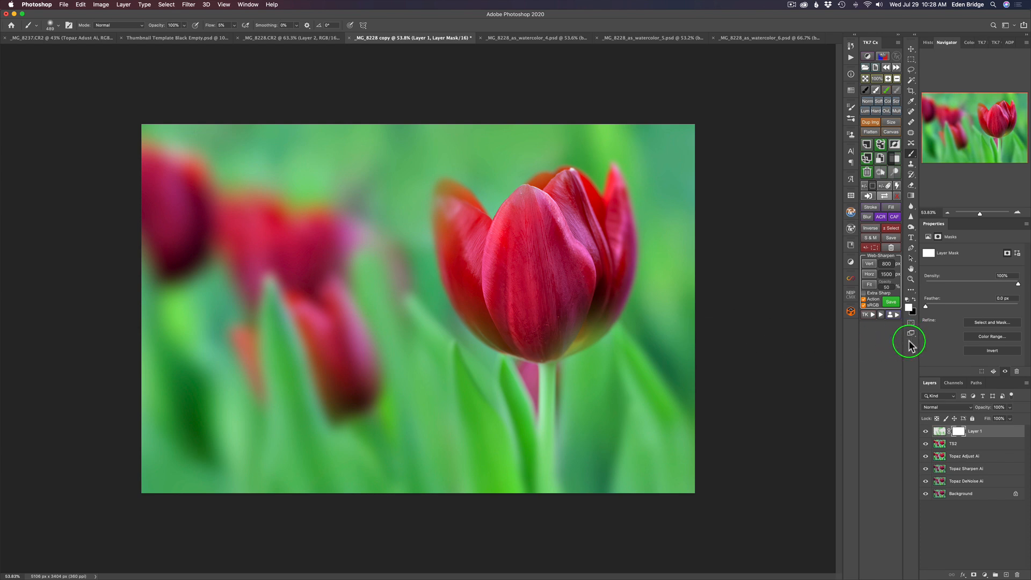
key(x)
mouse_move(593, 296)
mouse_down()
mouse_move(575, 301)
mouse_move(589, 327)
mouse_move(561, 336)
mouse_move(595, 319)
mouse_move(589, 329)
mouse_move(532, 333)
mouse_move(480, 319)
mouse_move(499, 338)
mouse_move(463, 209)
mouse_up()
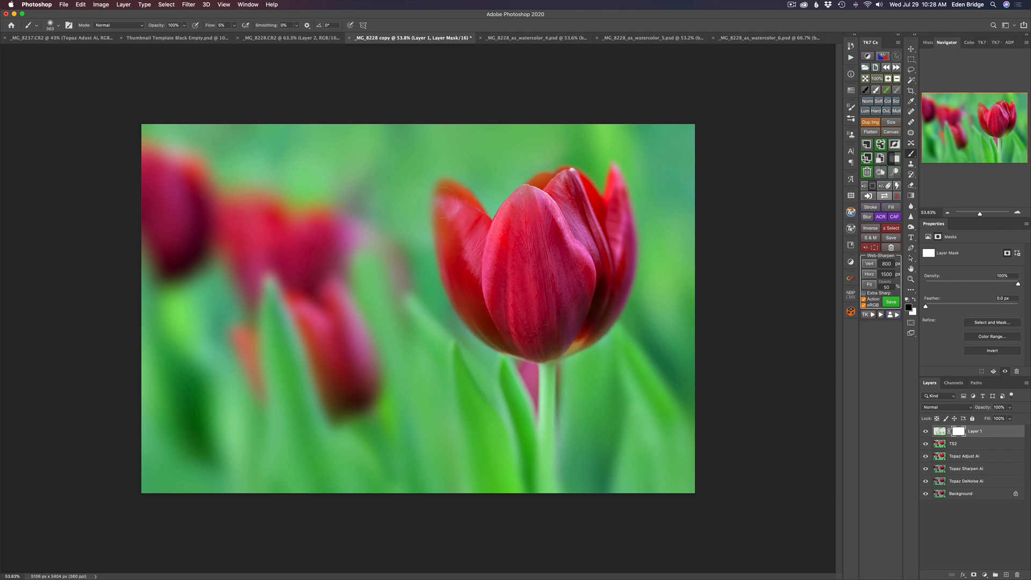
mouse_move(475, 241)
mouse_down()
mouse_move(504, 335)
mouse_move(529, 295)
mouse_move(520, 318)
mouse_move(479, 249)
mouse_move(467, 342)
mouse_up()
key(x)
key(x)
click(926, 433)
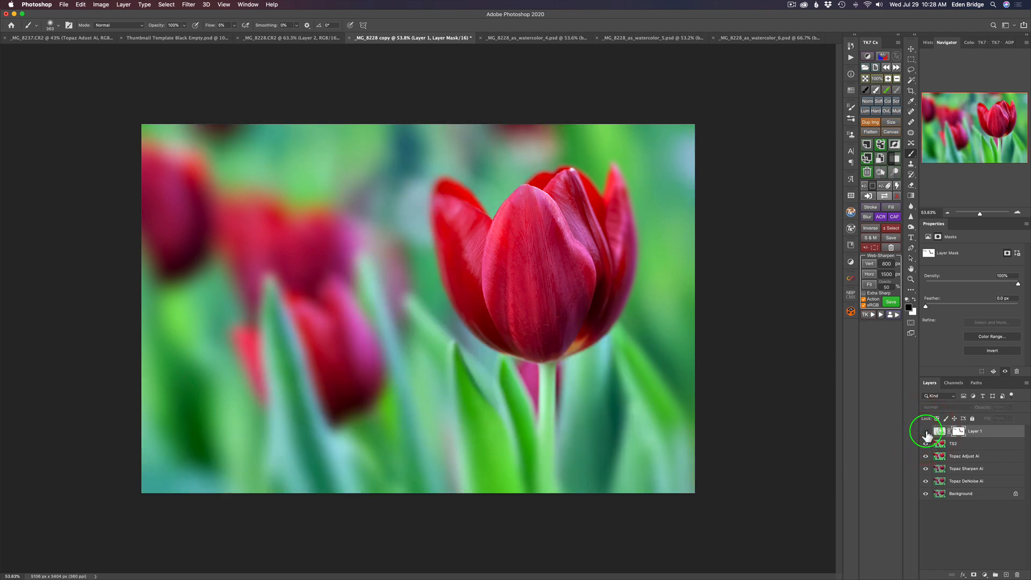
click(926, 433)
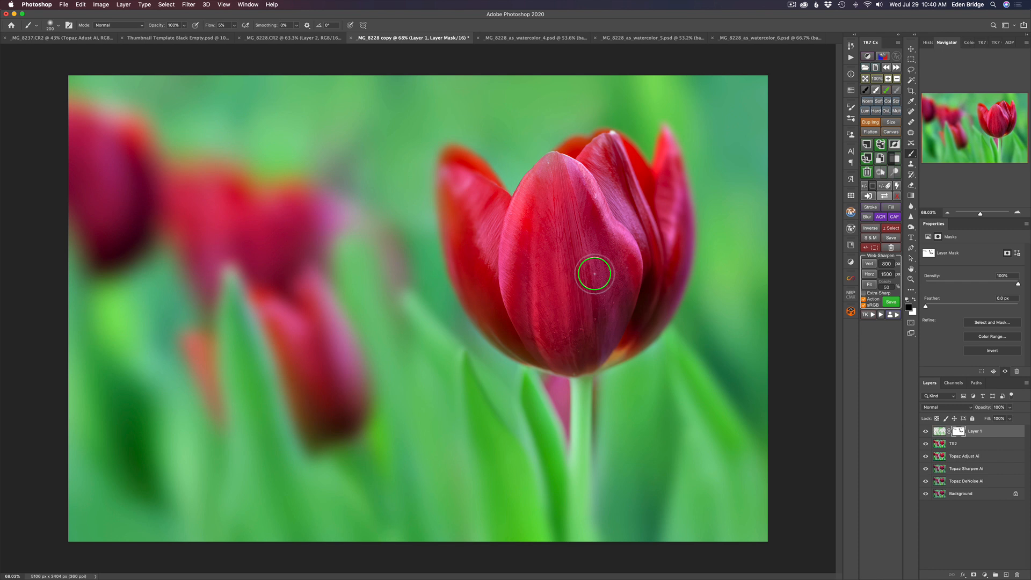
Add a new layer above Layer 1 and heal the first specks at the main tulip's front petal centre and tip with the Spot Healing Brush.
key(super+plus)
key(super+plus)
key(v)
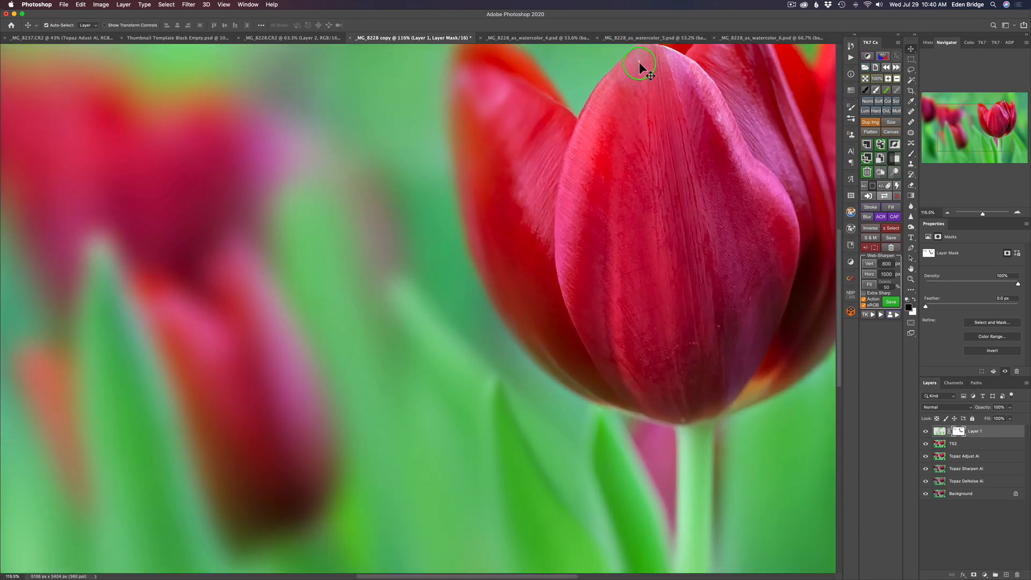
scroll(639, 62, right, 5)
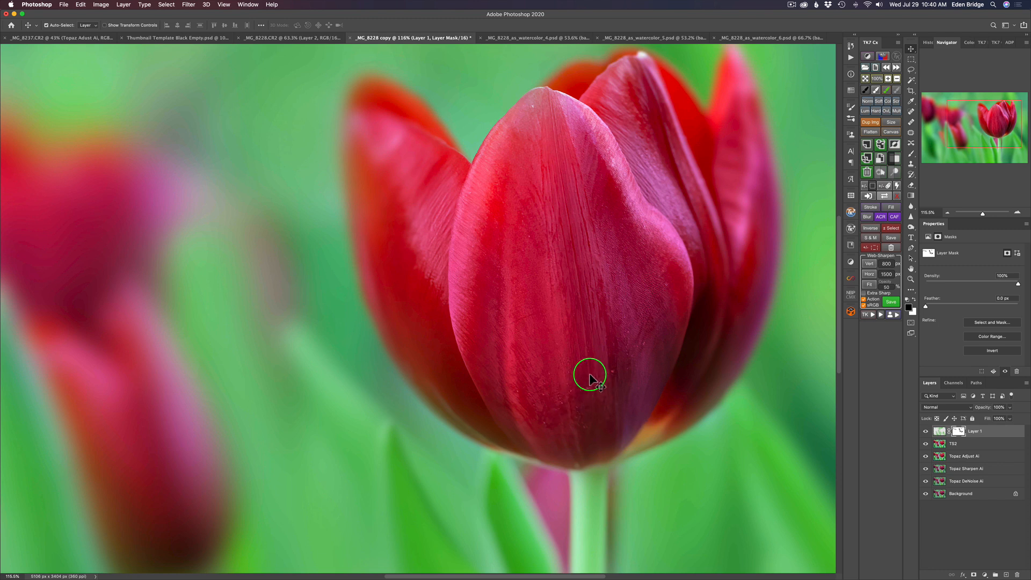
click(1007, 575)
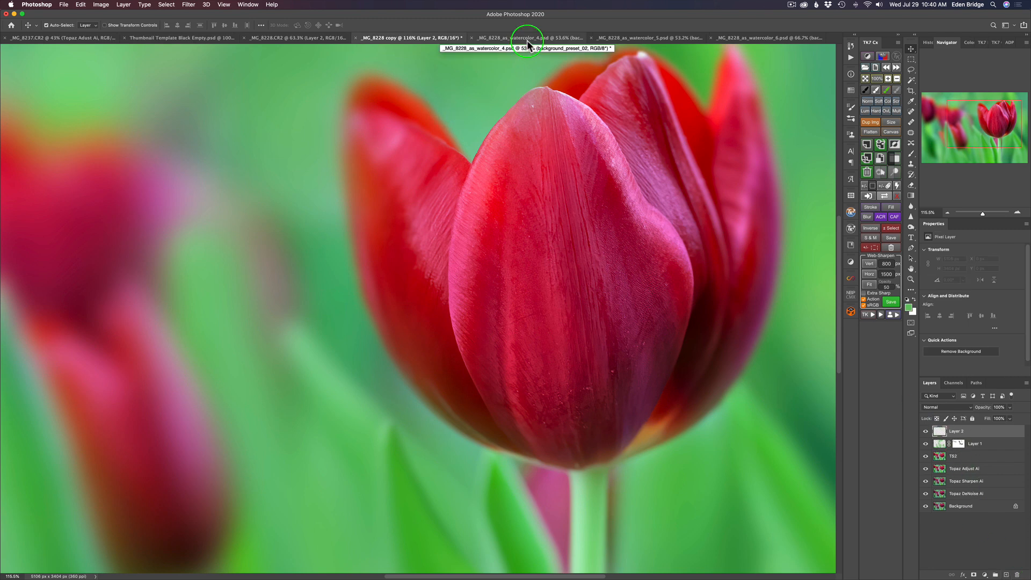
key(j)
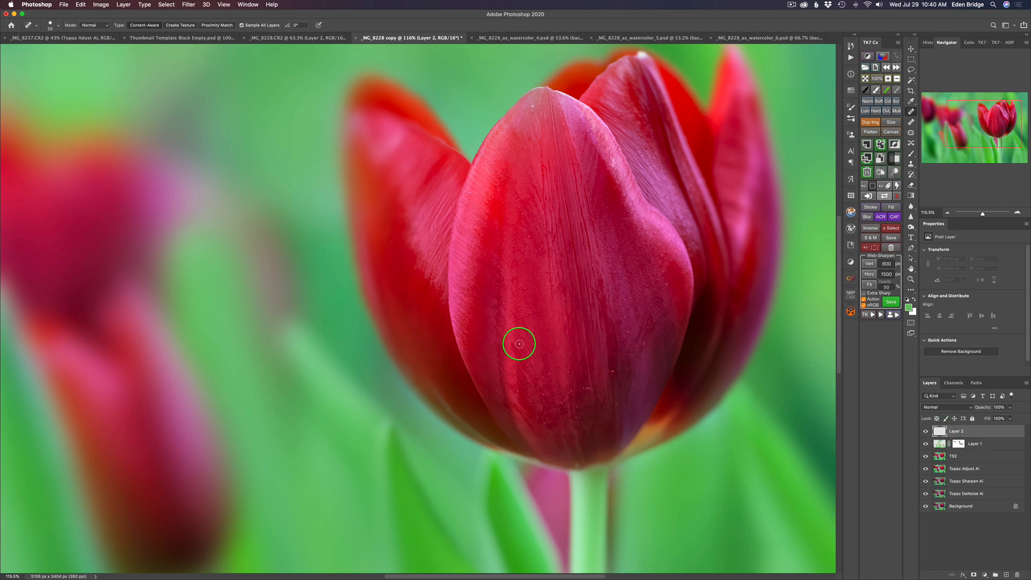
drag(557, 353, 552, 353)
click(532, 106)
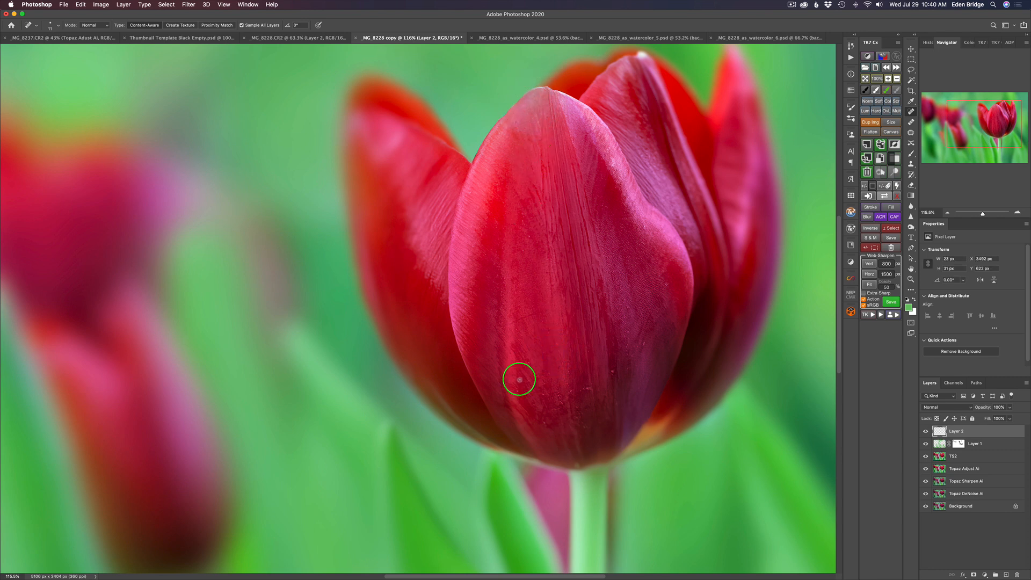
Heal the small specks across the lower half of the main tulip's front petal, from its left side to its right side.
drag(521, 377, 527, 377)
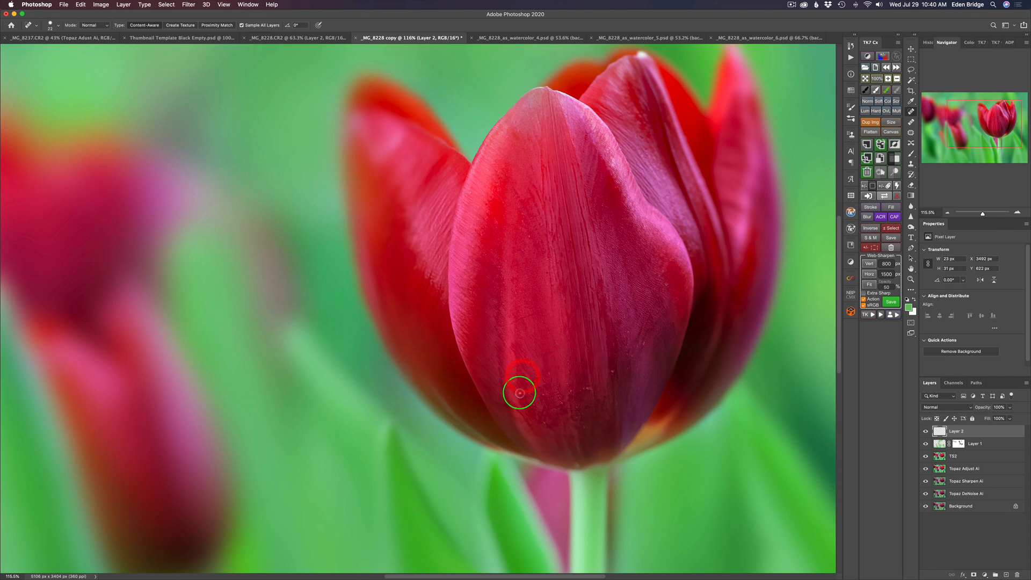
click(563, 406)
click(547, 376)
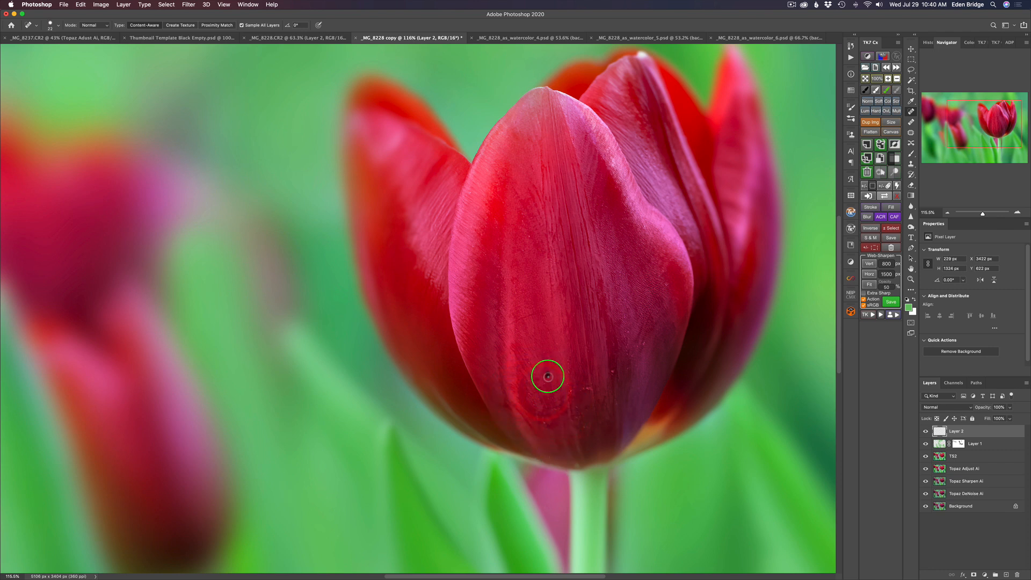
click(613, 371)
click(643, 344)
click(587, 397)
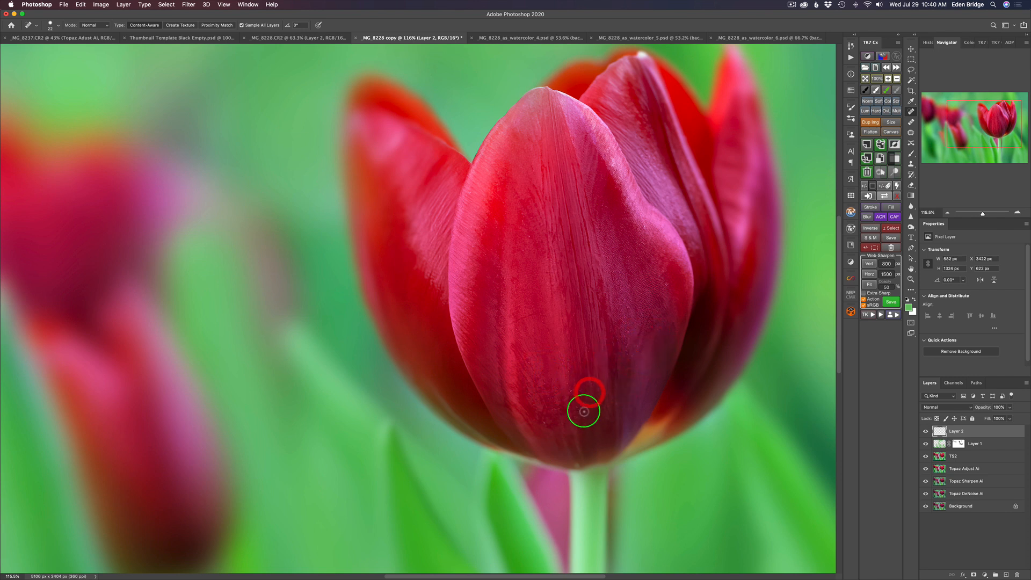
Heal the remaining blemishes around the base of the main tulip's front petal.
click(573, 395)
click(571, 390)
click(569, 374)
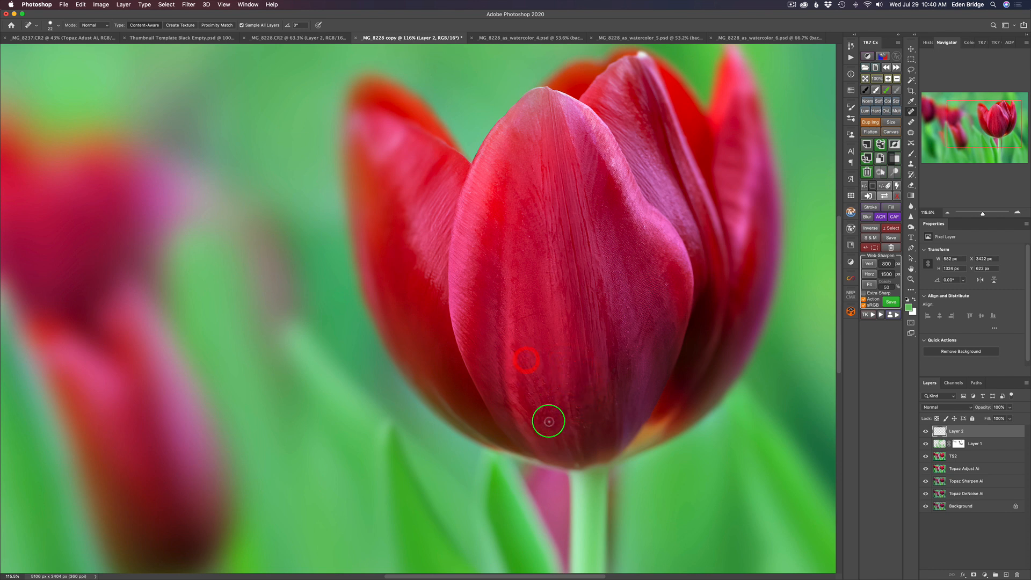
click(534, 407)
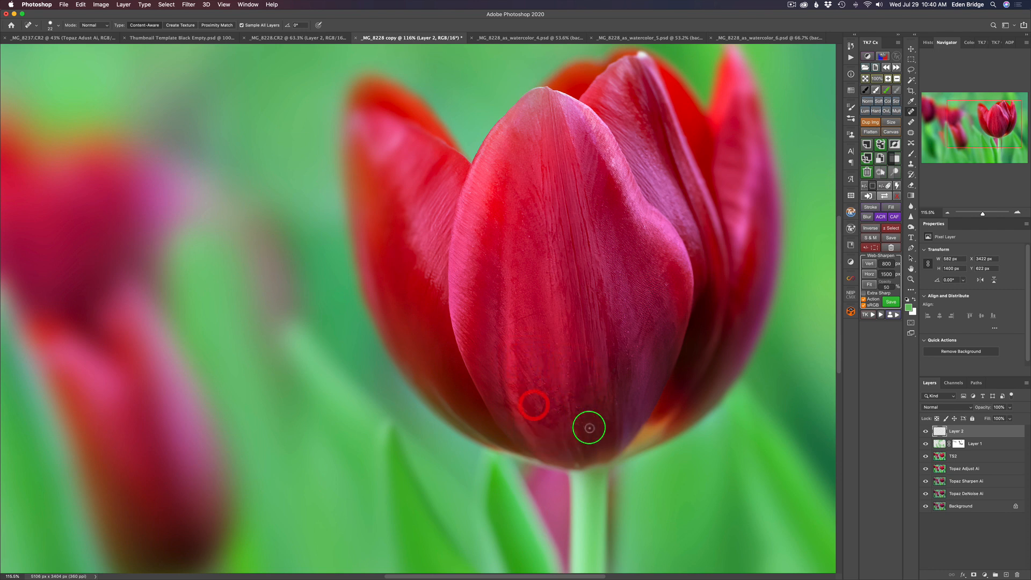
click(585, 430)
click(577, 412)
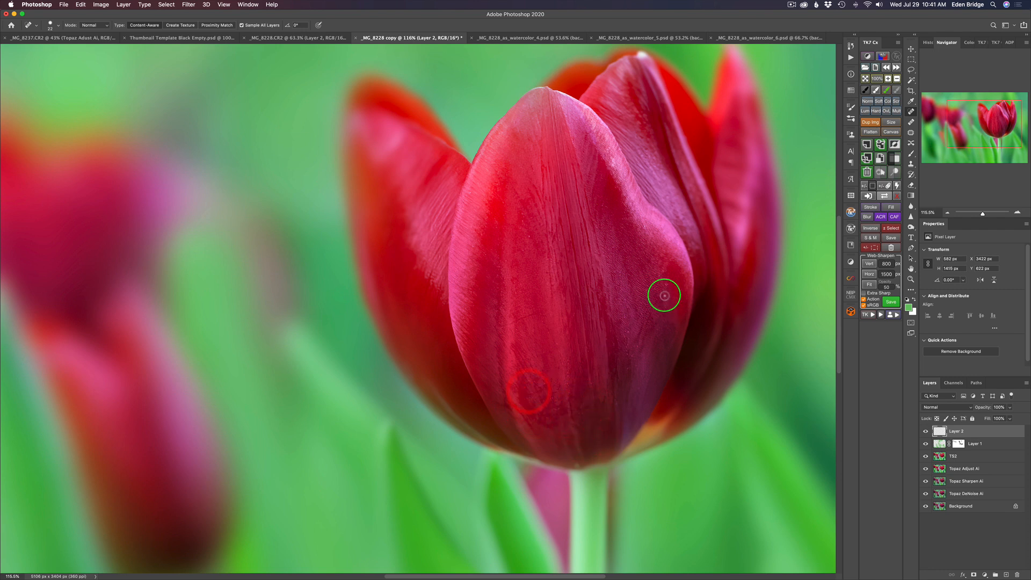
Heal the marks along the front petal's right edge and down its upper-left side.
click(666, 283)
click(640, 348)
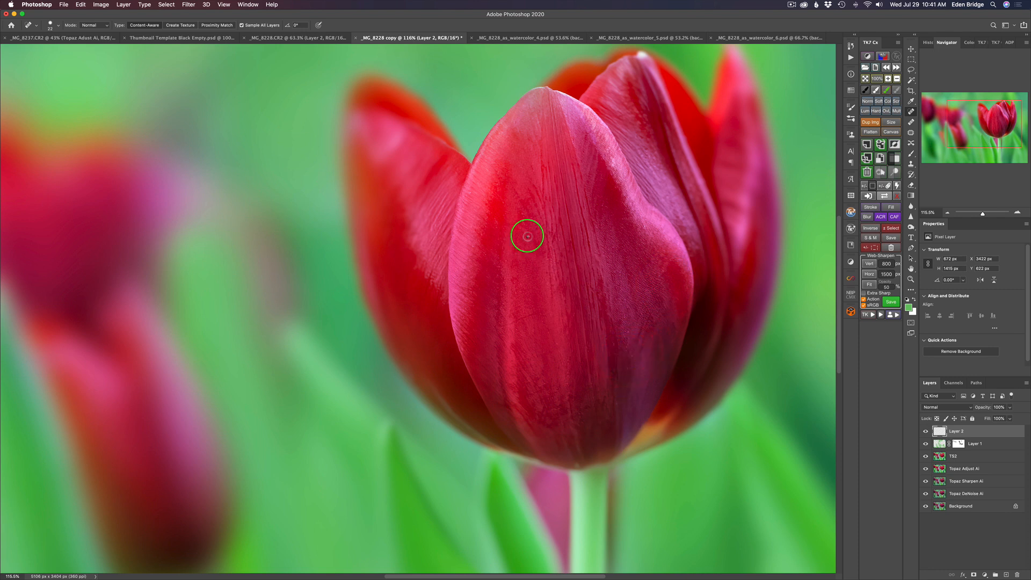
click(522, 219)
click(515, 292)
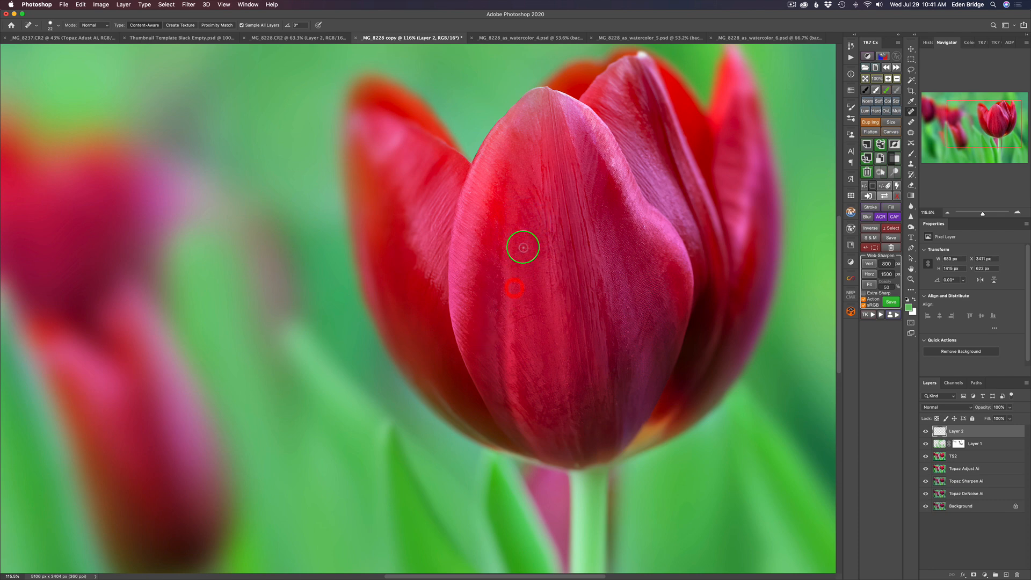
click(523, 252)
scroll(512, 250, down, 5)
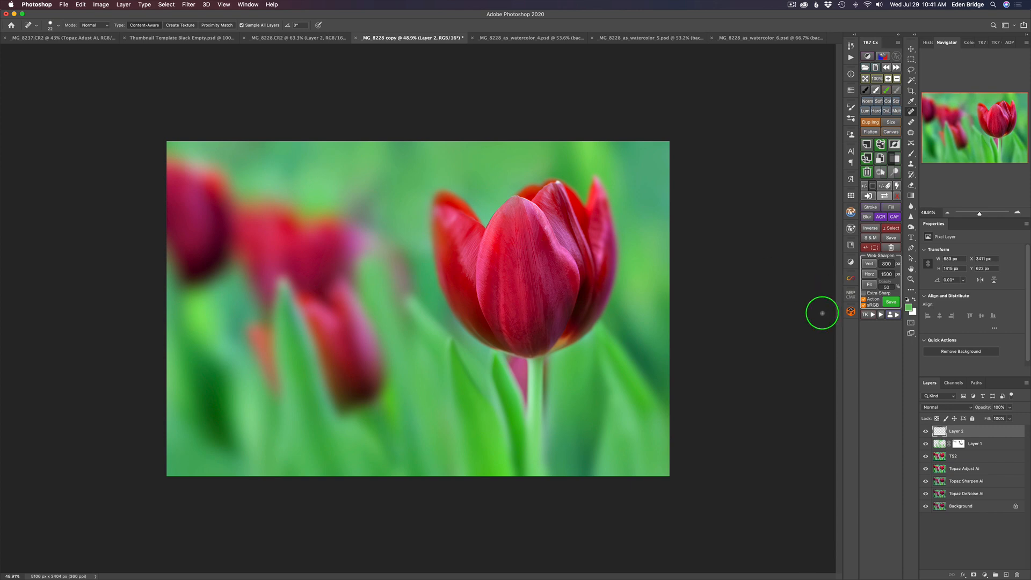
Compare the photo with and without the healing on Layer 2.
click(926, 431)
click(925, 431)
click(925, 432)
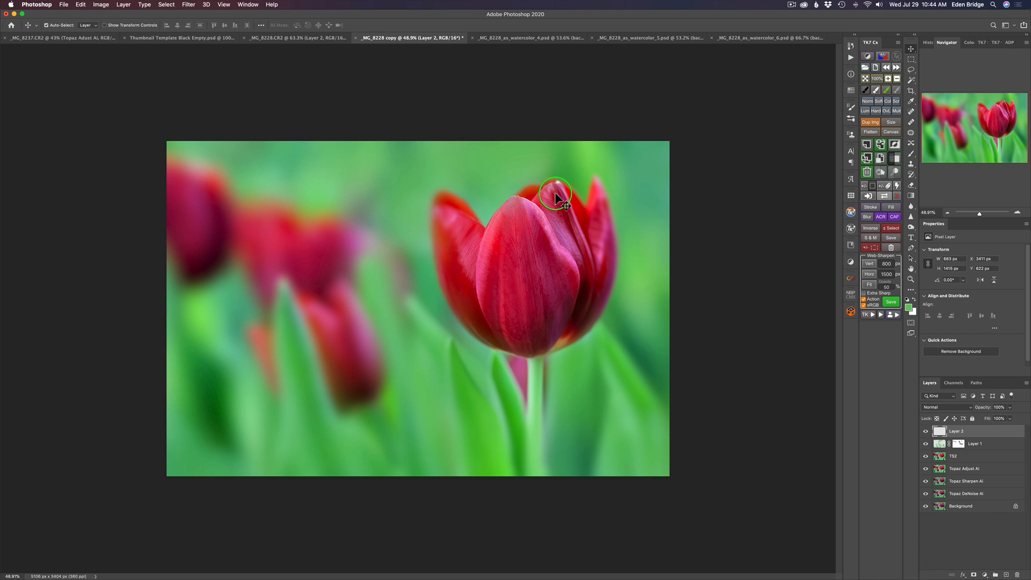
On Layer 1's image, sample pink from the petal and paint it over the white tip of the main tulip's rear petal with a small brush.
scroll(556, 192, up, 4)
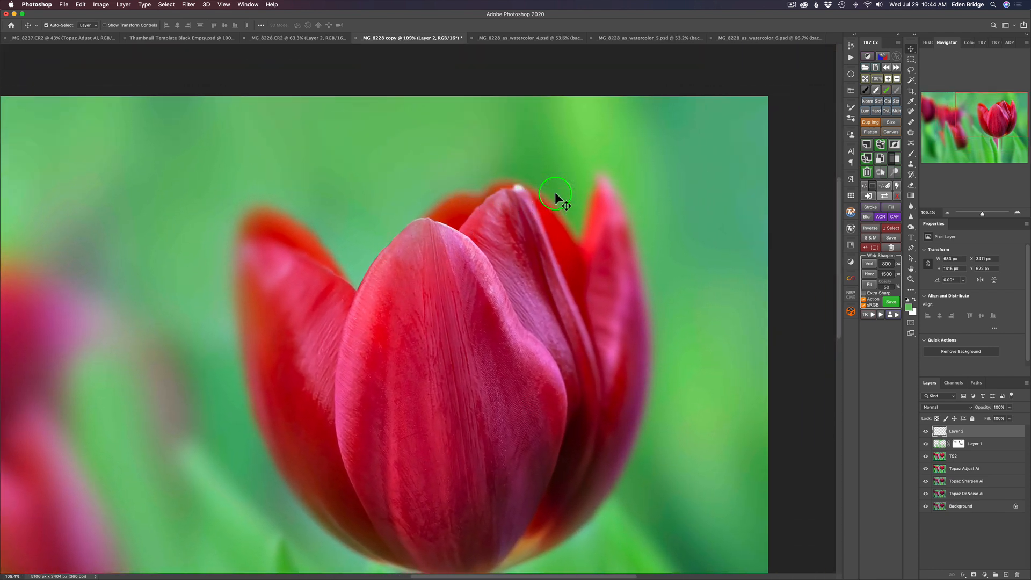
scroll(556, 192, up, 2)
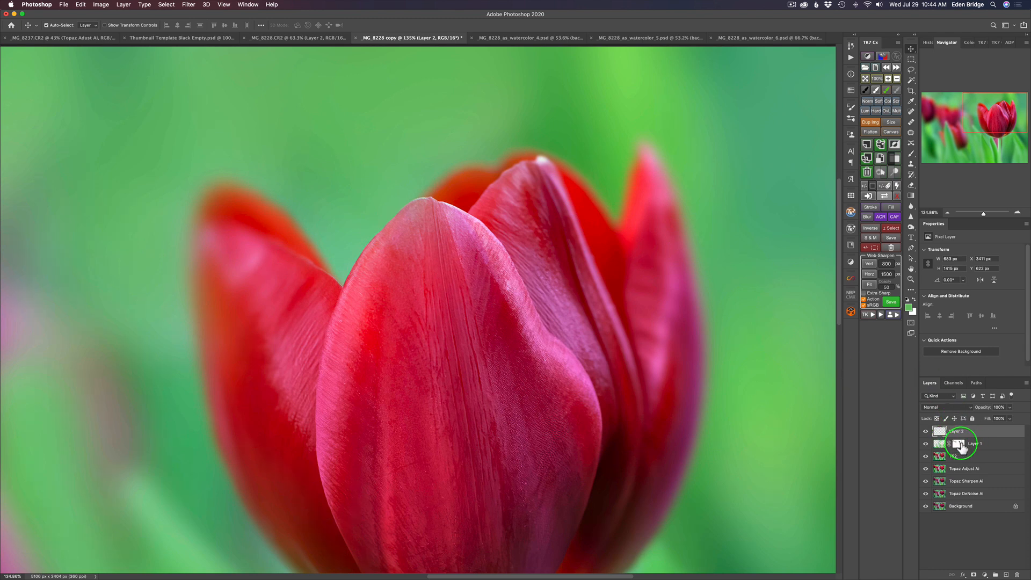
click(940, 446)
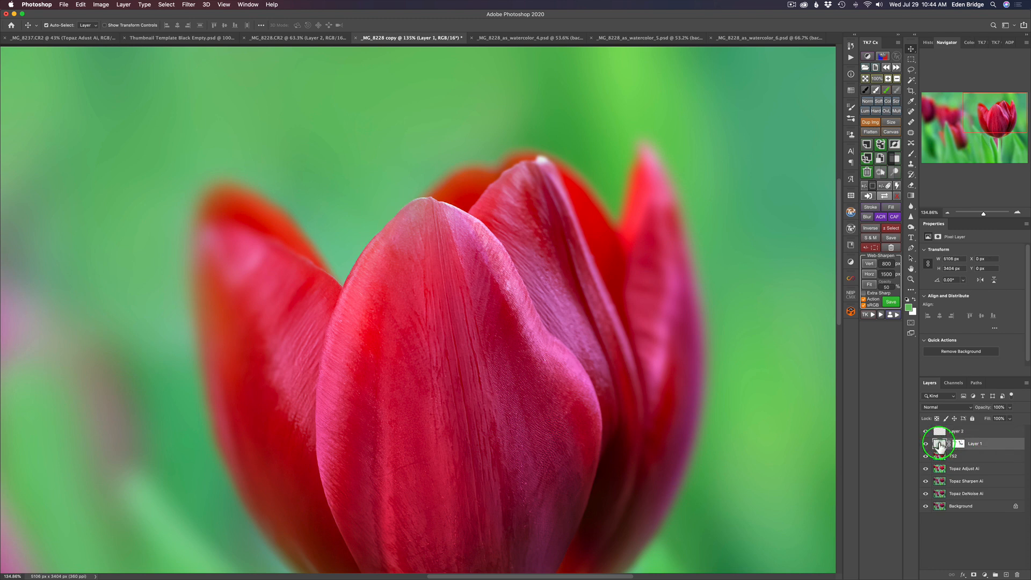
key(b)
alt+click(549, 167)
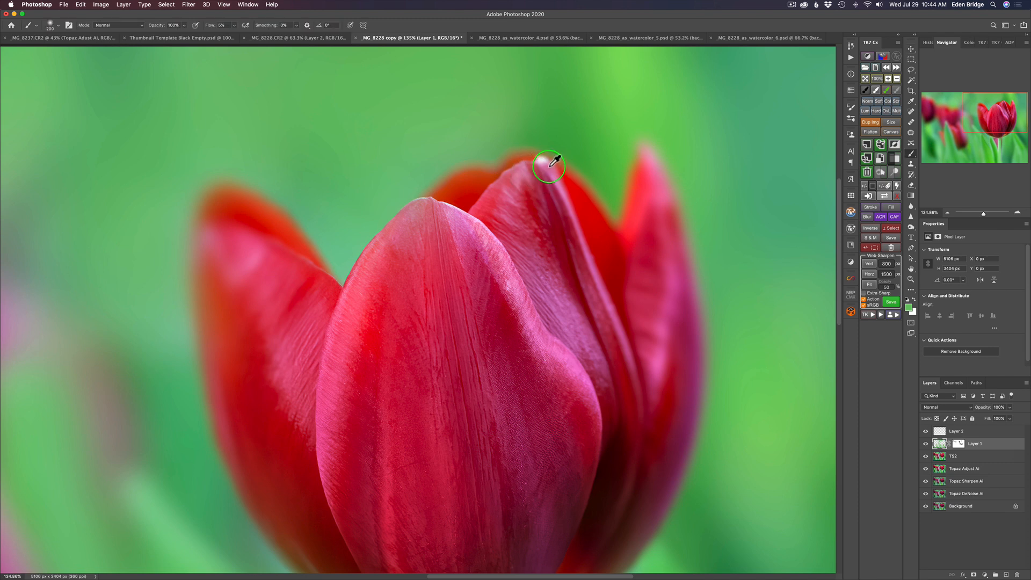
mouse_move(543, 160)
mouse_down()
mouse_move(498, 156)
mouse_move(509, 164)
mouse_move(461, 129)
mouse_move(545, 162)
mouse_up()
mouse_move(552, 171)
mouse_down()
mouse_move(540, 161)
mouse_move(555, 187)
mouse_move(516, 156)
mouse_up()
scroll(517, 157, down, 8)
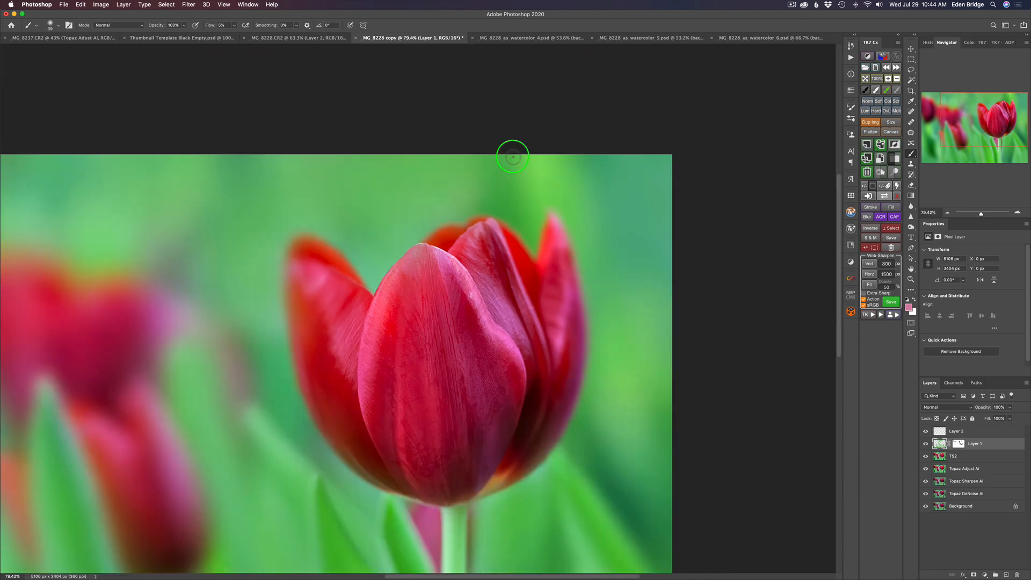
scroll(513, 156, up, 1)
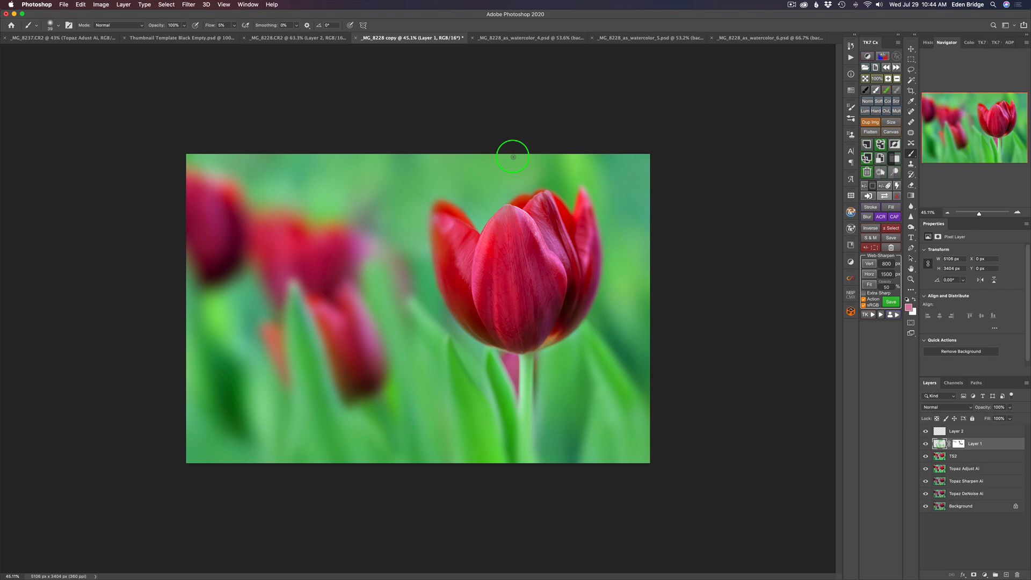